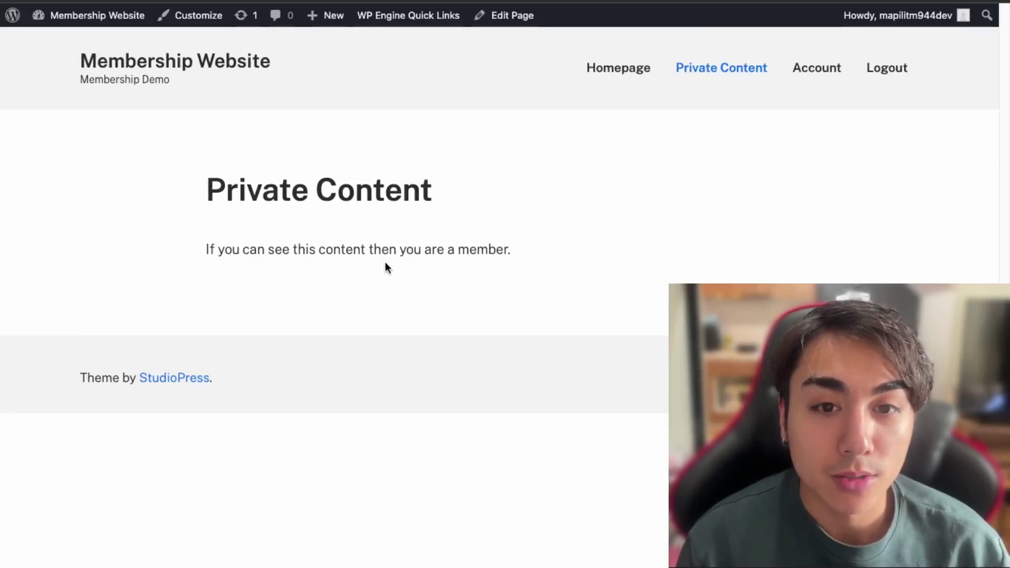
# Step: Show the members-only Private Content page, then log out to display the public homepage
pyautogui.moveTo(207, 191); pyautogui.dragTo(531, 256)
pyautogui.click(172, 253)
pyautogui.click(893, 74)
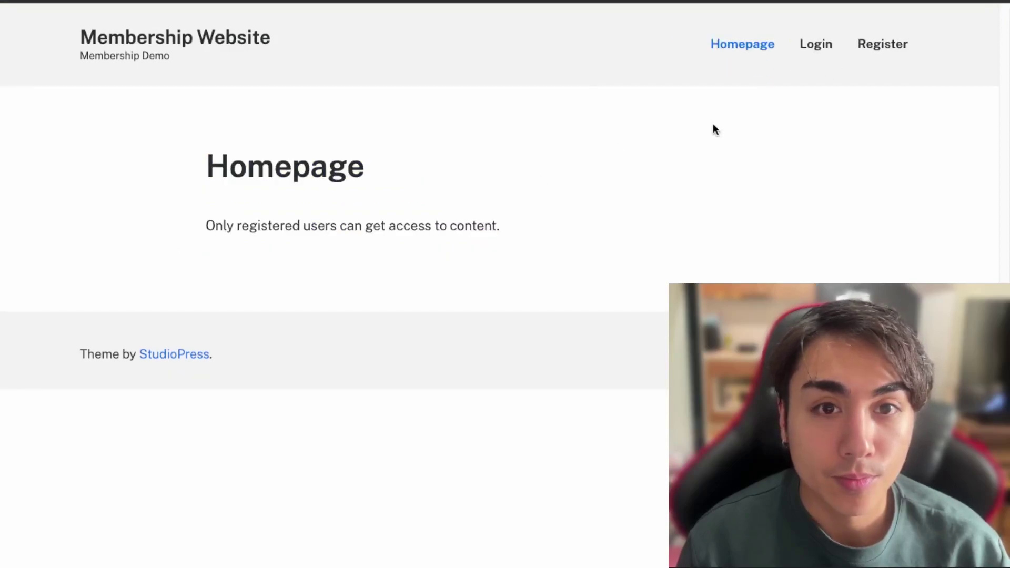
pyautogui.moveTo(153, 154); pyautogui.dragTo(533, 226)
pyautogui.click(550, 233)
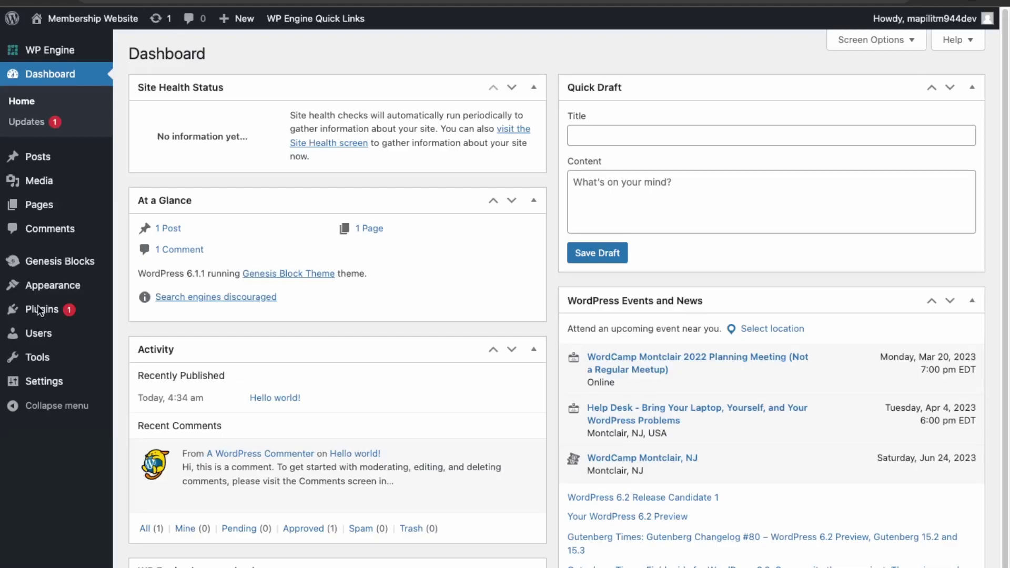
# Step: Search the plugin directory for 'ultimate member' and install the Ultimate Member plugin
pyautogui.moveTo(40, 311)
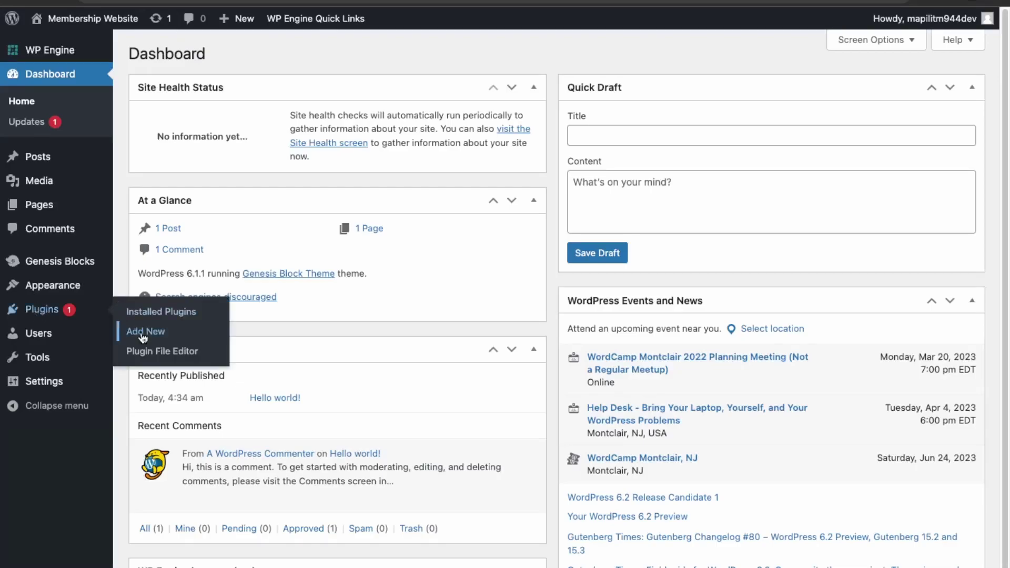
pyautogui.click(159, 332)
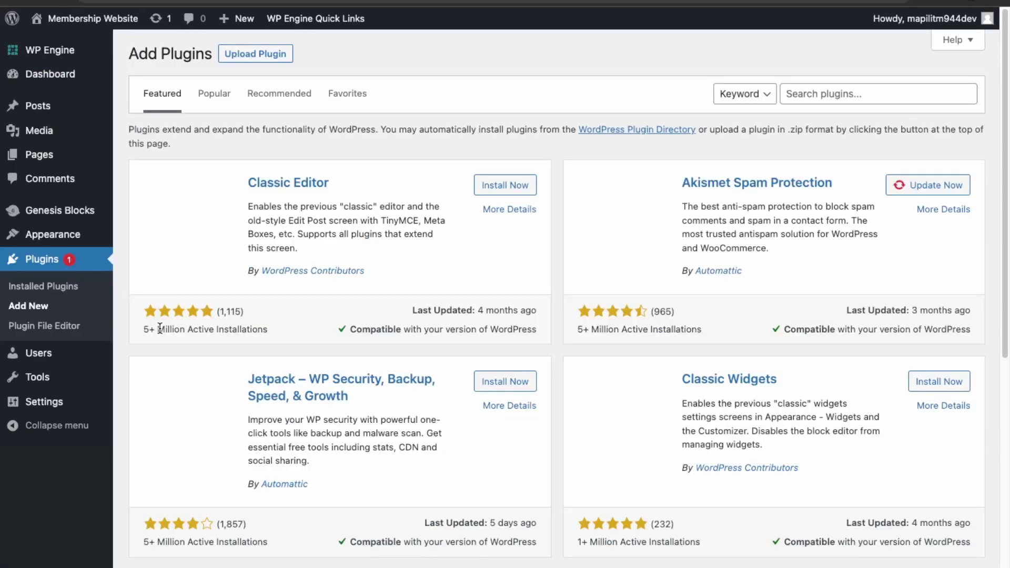
pyautogui.click(842, 95)
pyautogui.write('uul')
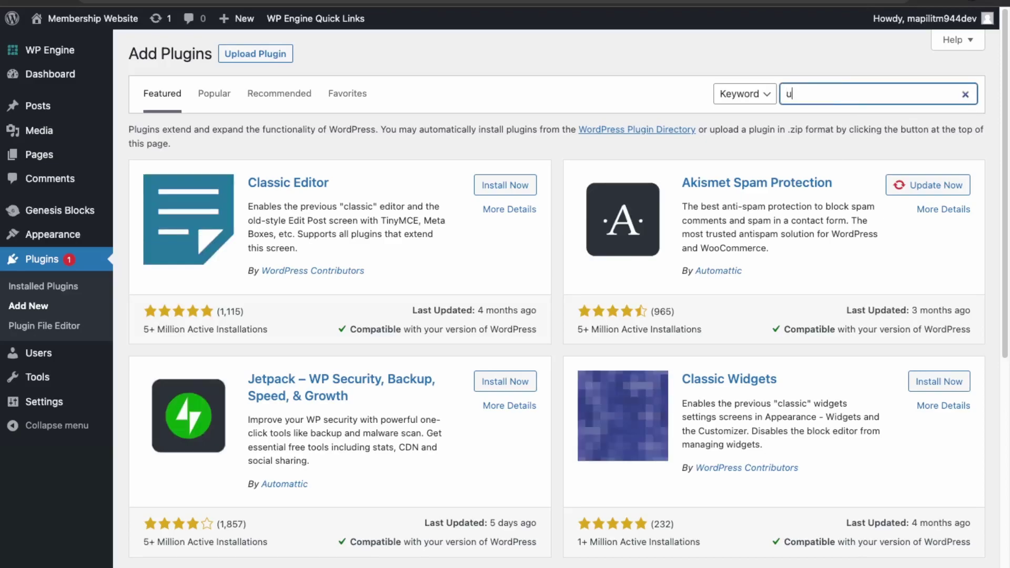
pyautogui.press('BackSpace')
pyautogui.press('BackSpace')
pyautogui.write('ltimate')
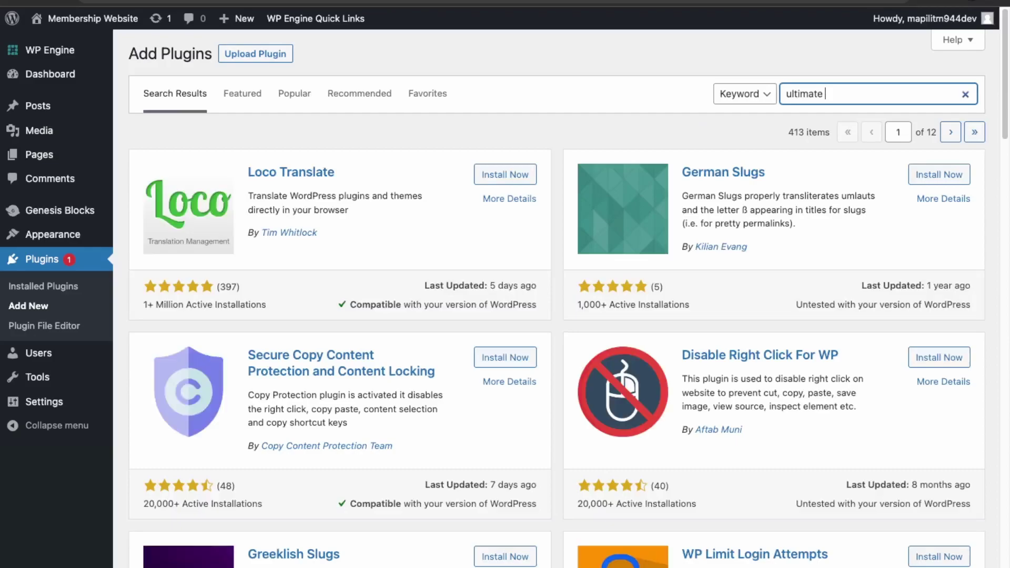
pyautogui.write(' member')
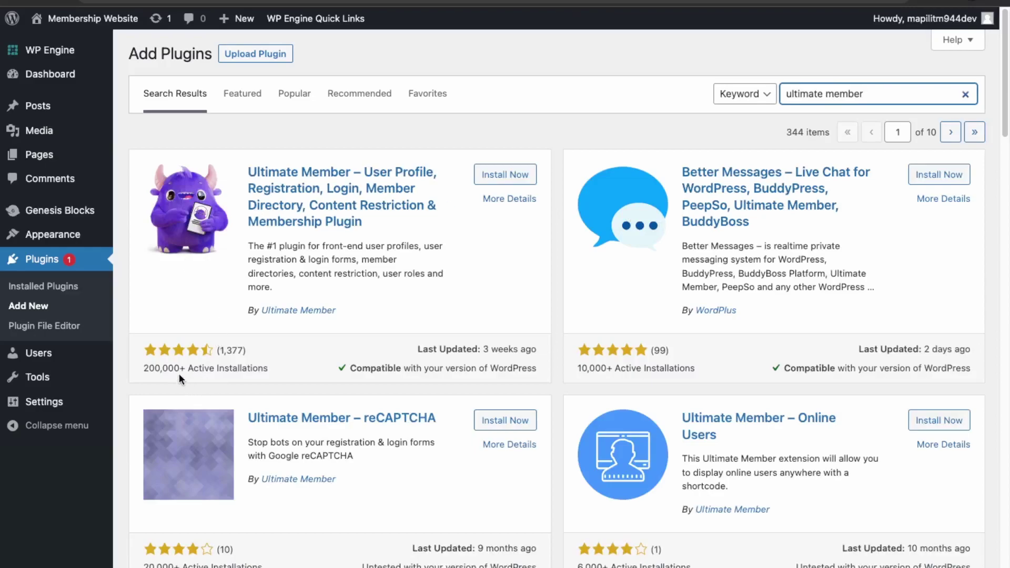
pyautogui.click(513, 174)
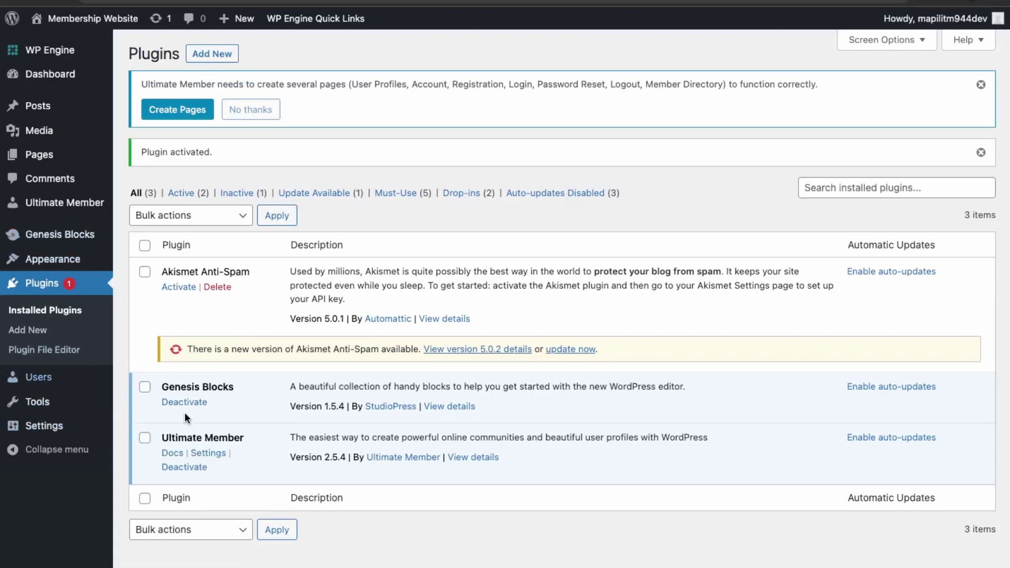
# Step: Create Ultimate Member's required pages from the Settings notice and save the page assignments
pyautogui.moveTo(61, 206)
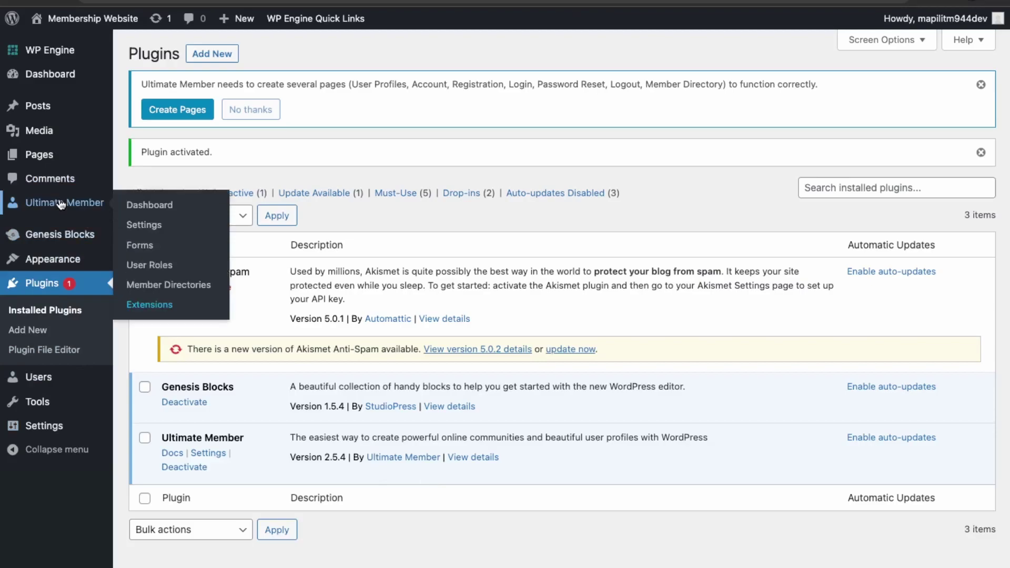
pyautogui.click(144, 207)
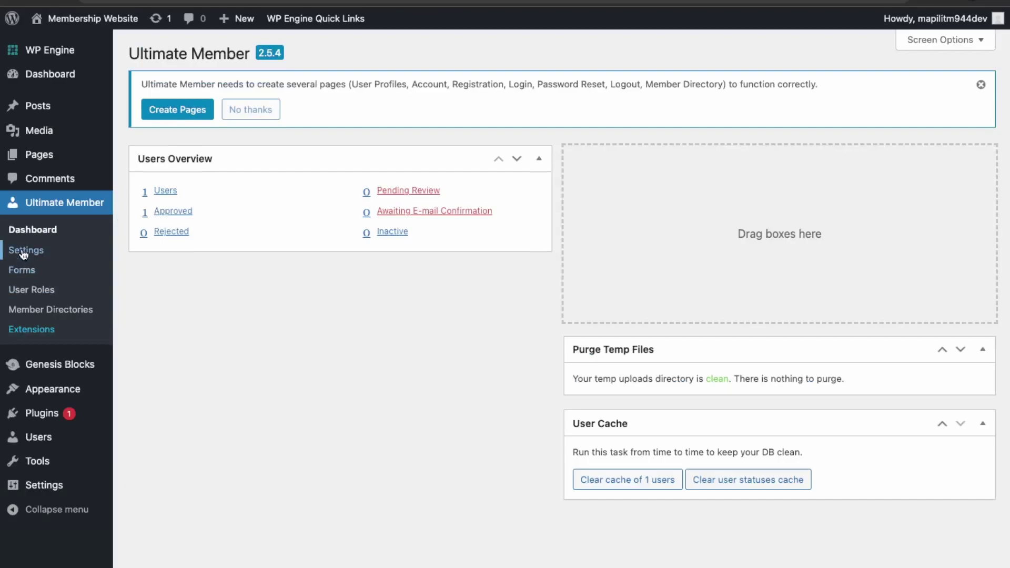
pyautogui.click(24, 251)
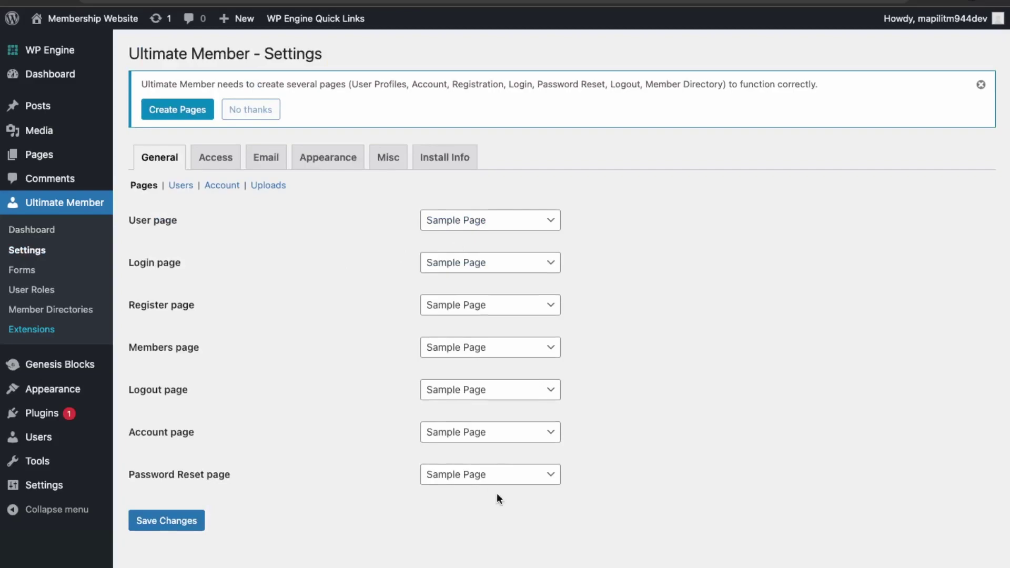
pyautogui.moveTo(322, 85); pyautogui.dragTo(412, 77)
pyautogui.click(403, 108)
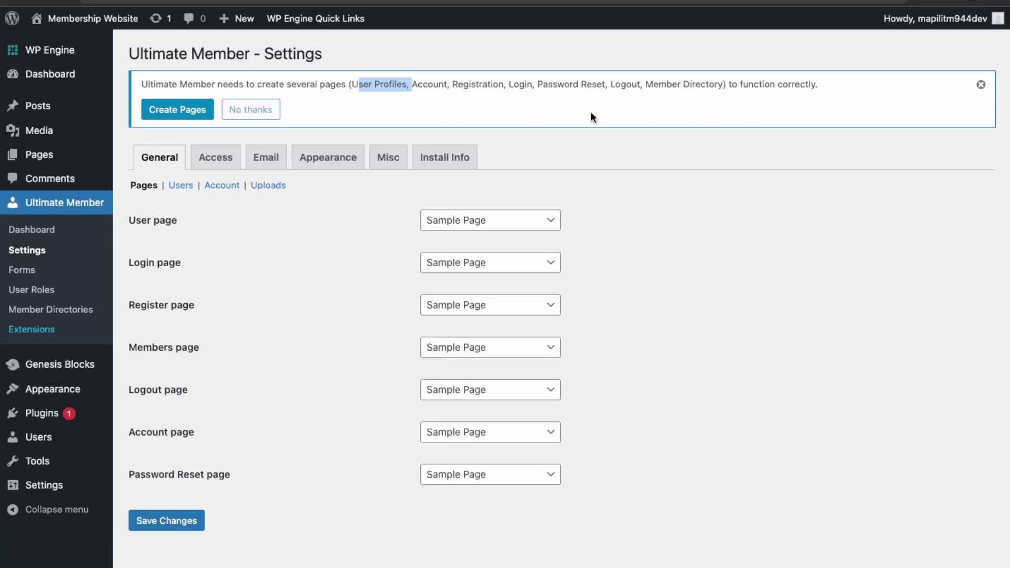
pyautogui.click(179, 116)
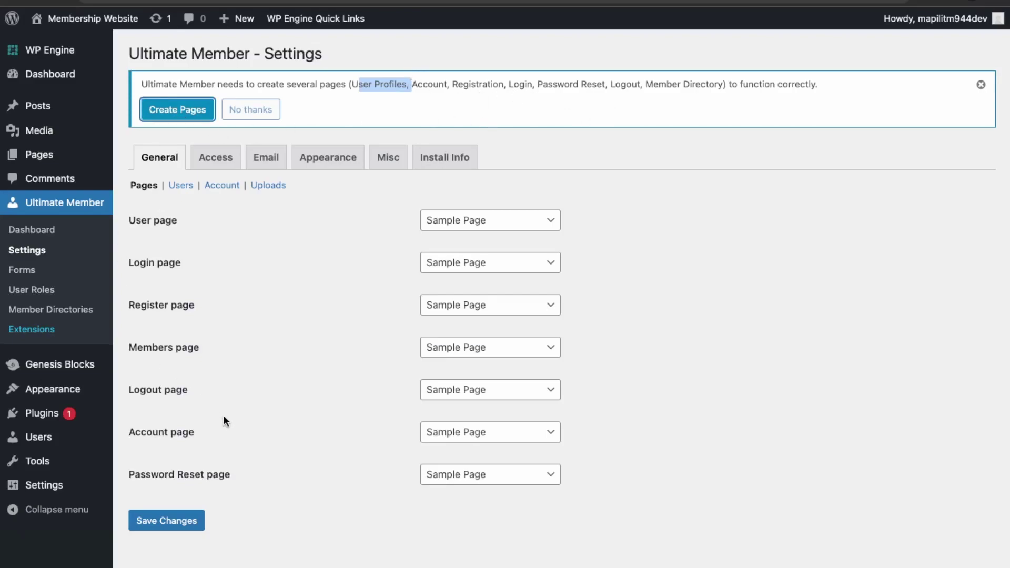
pyautogui.click(194, 449)
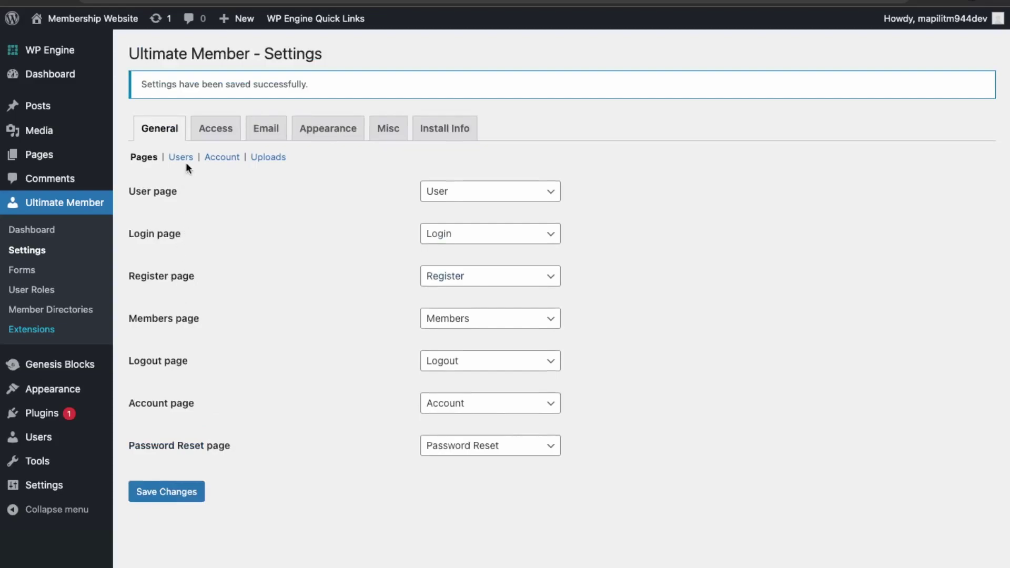
pyautogui.click(215, 135)
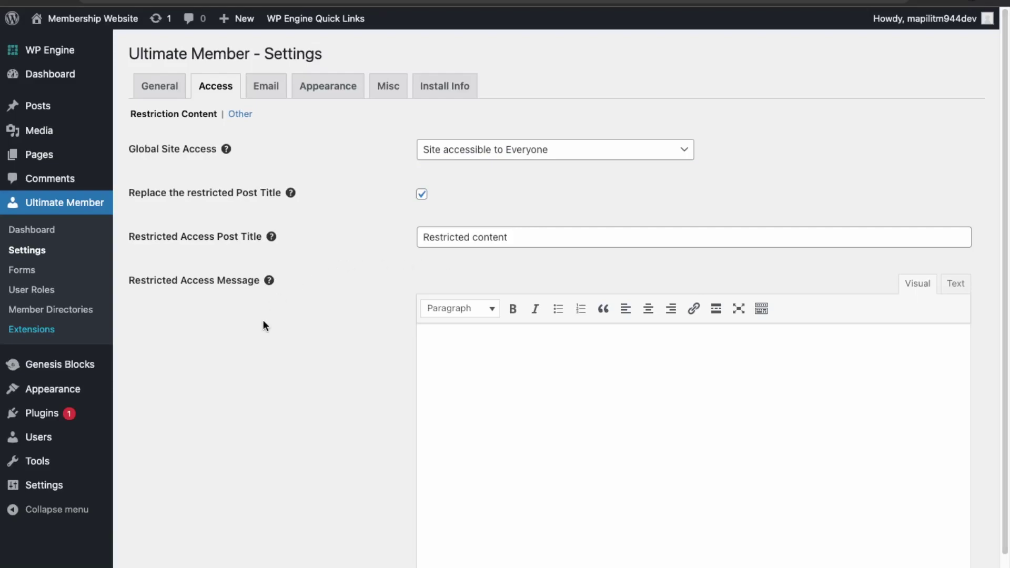
# Step: Review Ultimate Member's Access, Email and Appearance settings tabs
pyautogui.click(564, 244)
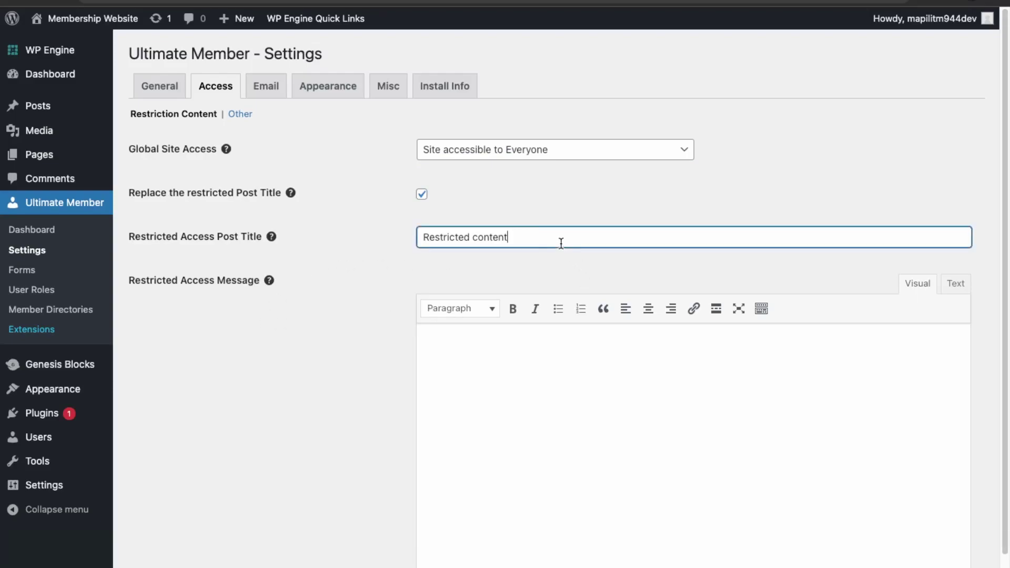
pyautogui.click(312, 281)
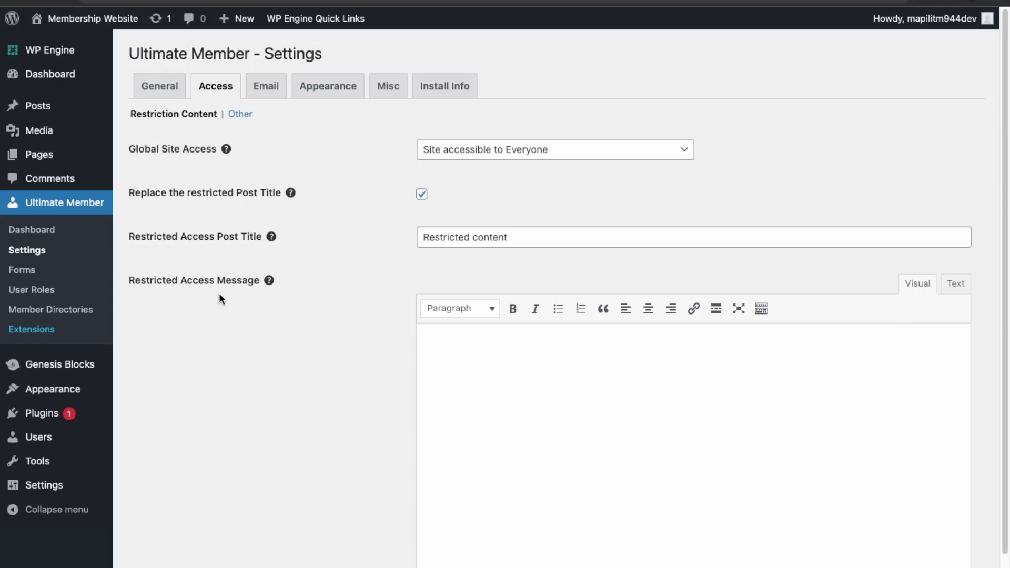
pyautogui.click(251, 92)
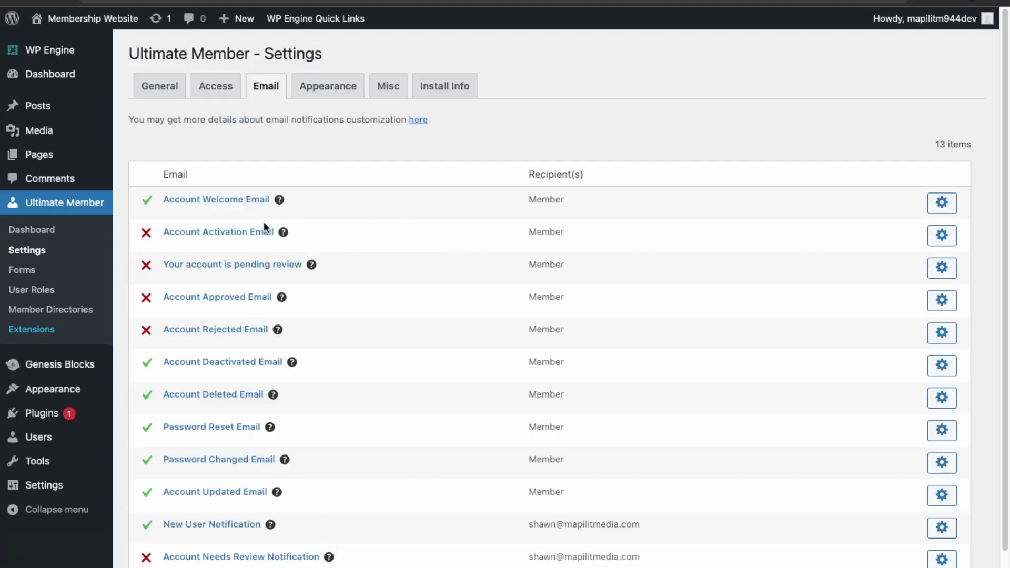
pyautogui.click(346, 89)
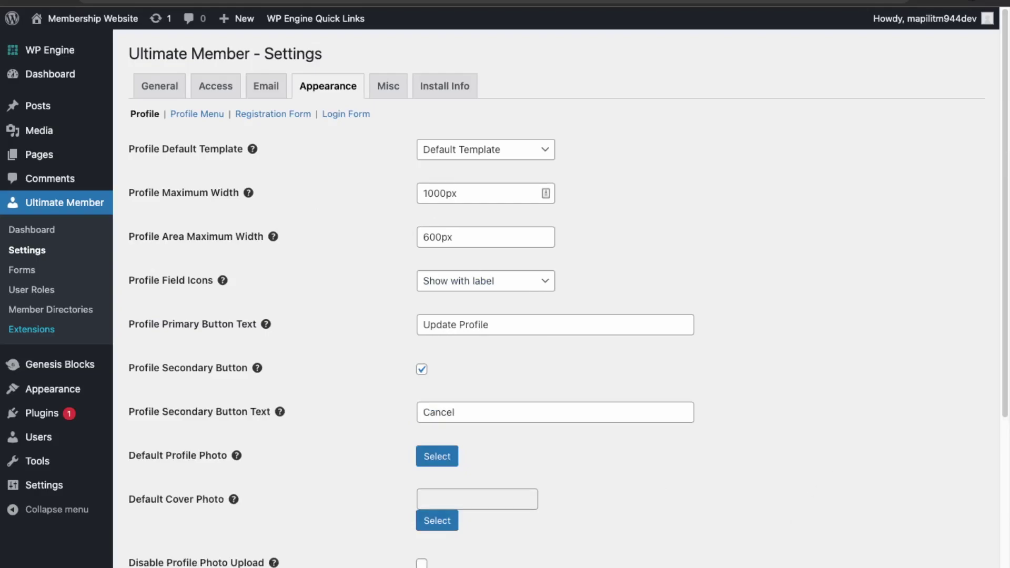
pyautogui.scroll(-10, 970, 377)
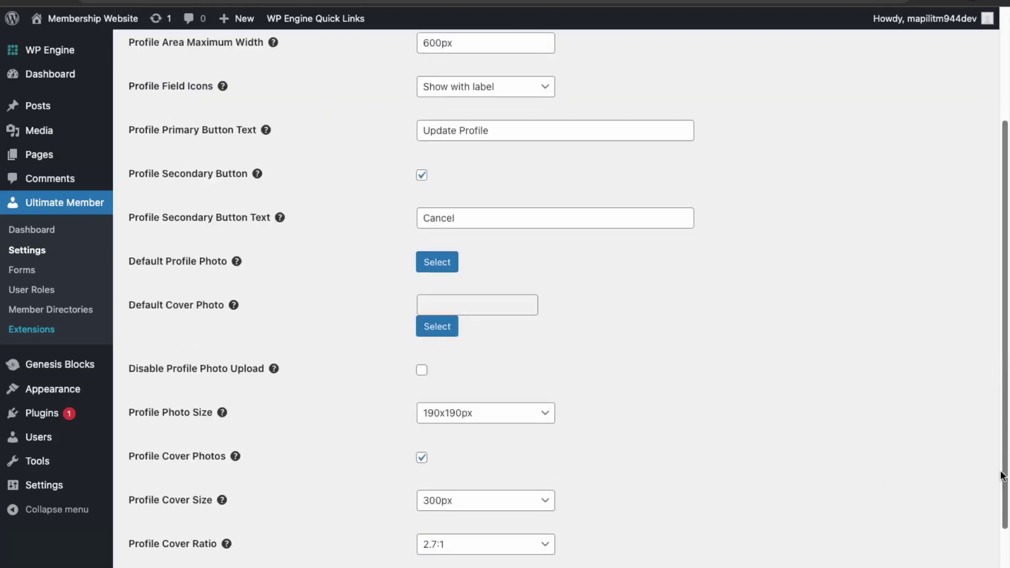
pyautogui.scroll(10, 987, 316)
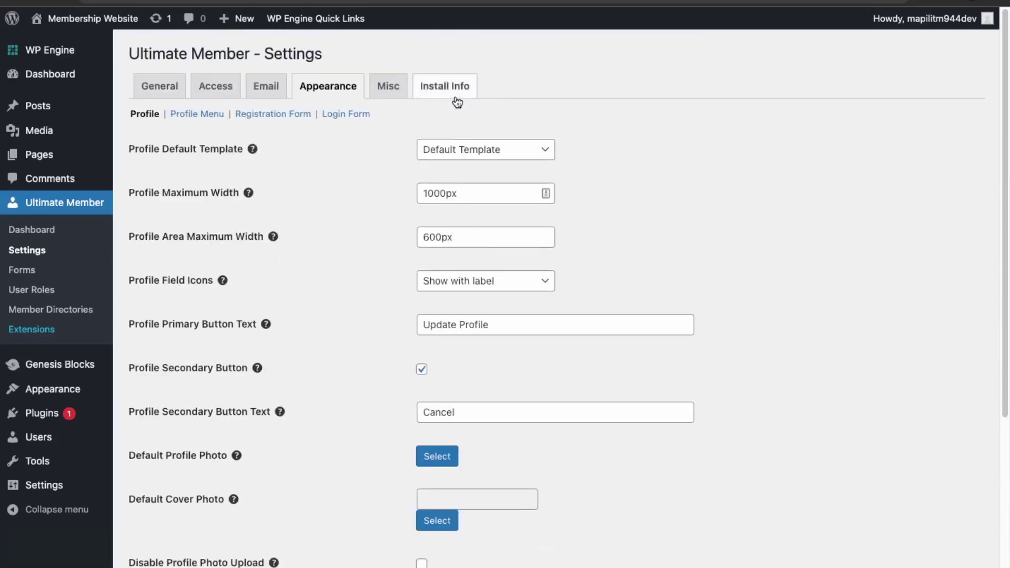
# Step: Look over the Registration Form, Login Form, Misc and Install Info settings
pyautogui.click(276, 118)
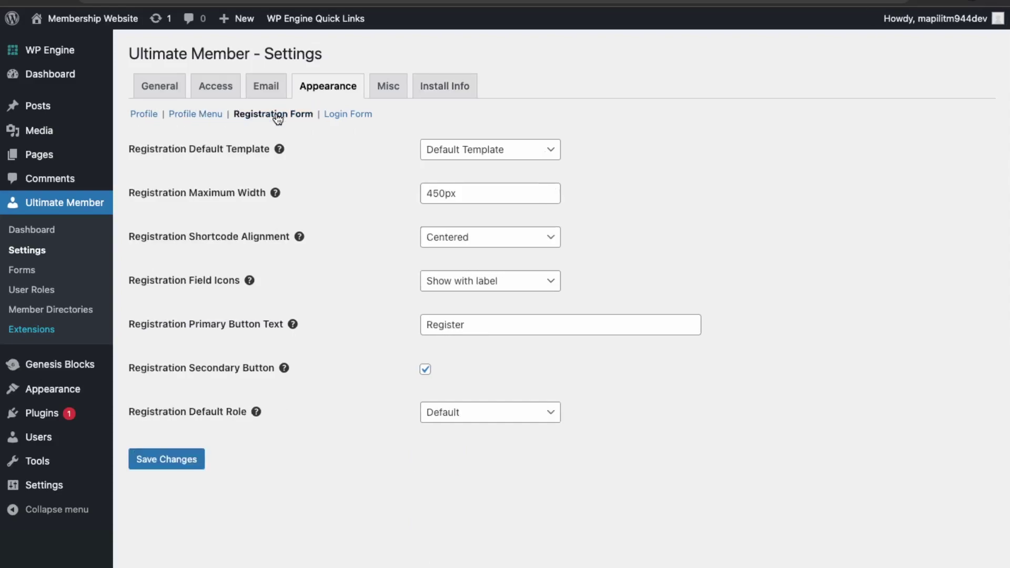
pyautogui.click(359, 121)
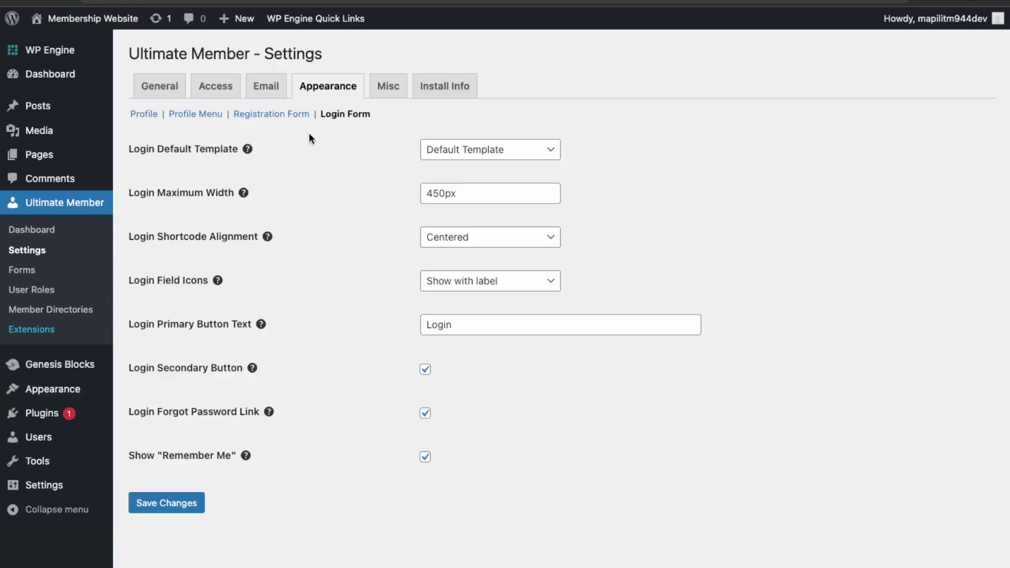
pyautogui.click(400, 94)
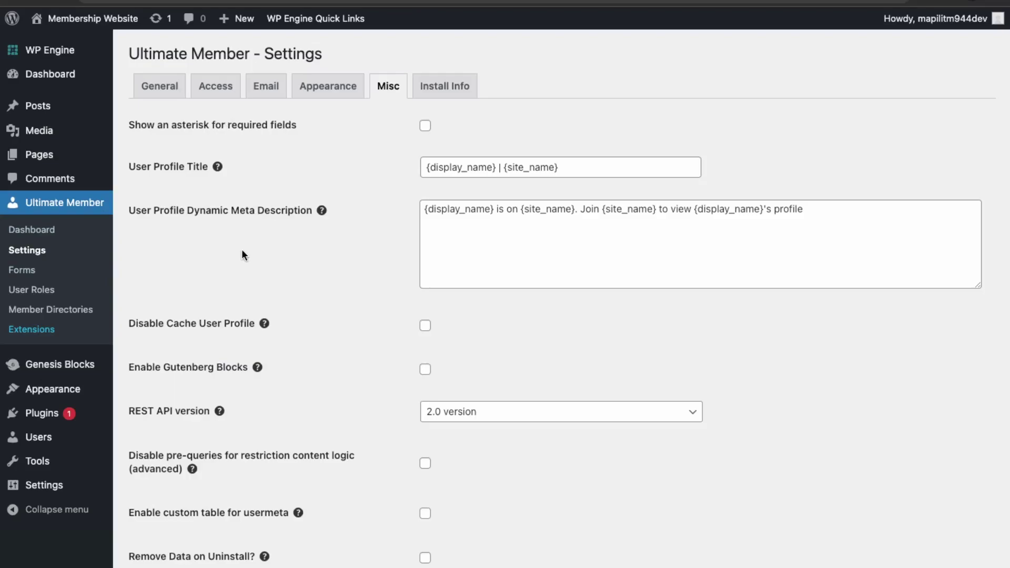
pyautogui.click(448, 94)
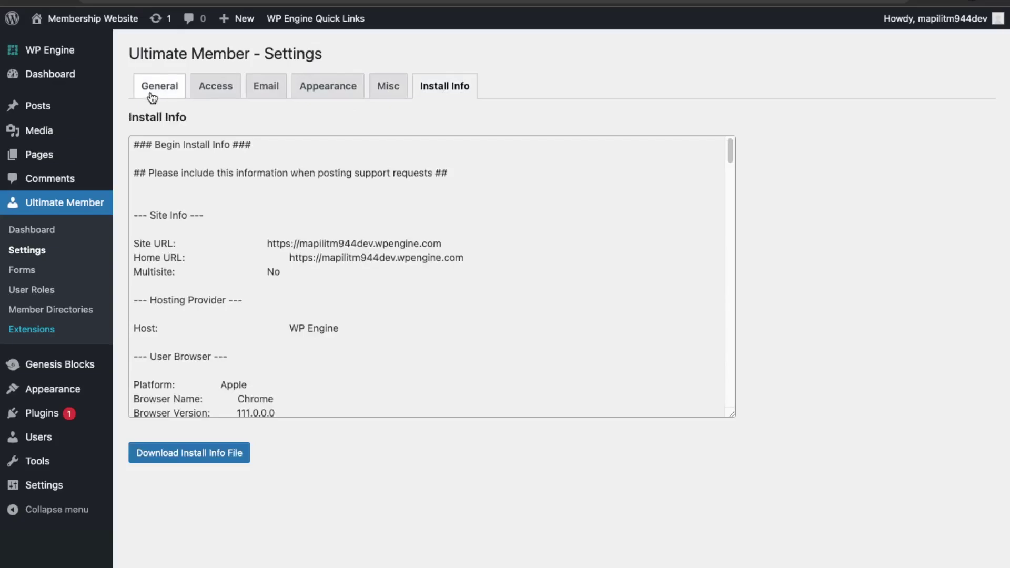
pyautogui.moveTo(733, 165); pyautogui.dragTo(714, 124)
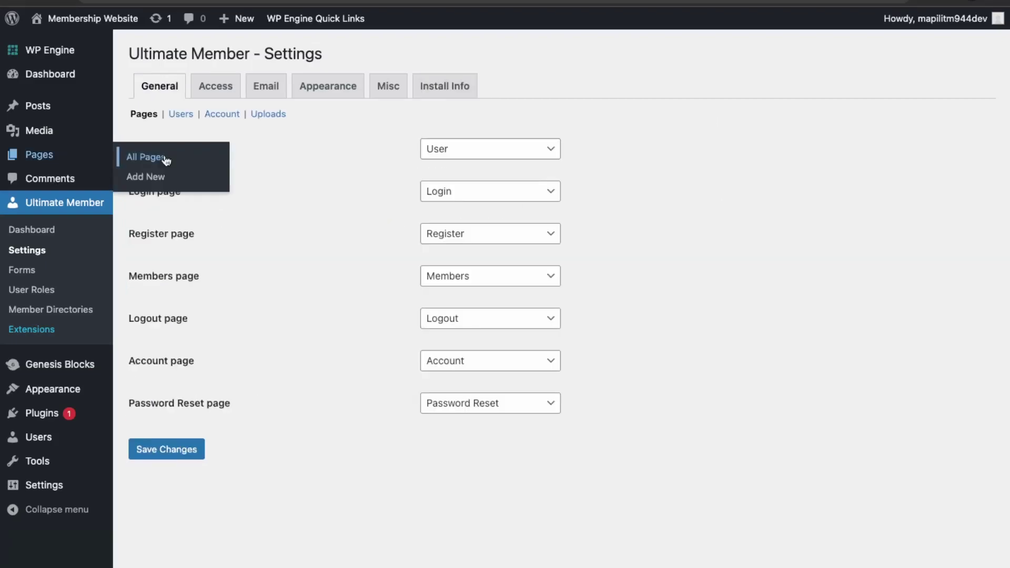
# Step: Create a page titled 'Homepage' reading 'Only registered users can get access to content.'
pyautogui.click(162, 157)
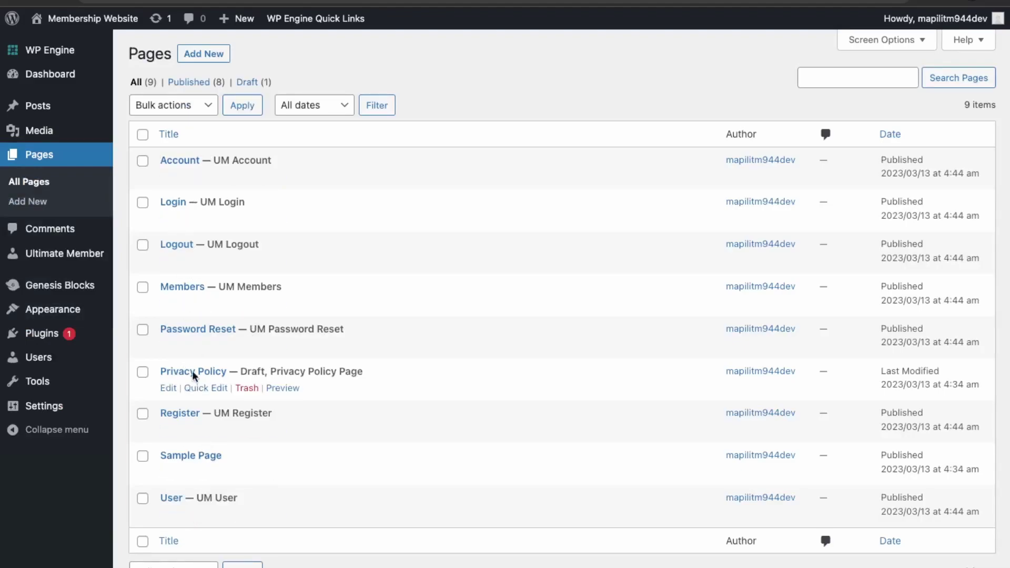
pyautogui.moveTo(187, 480)
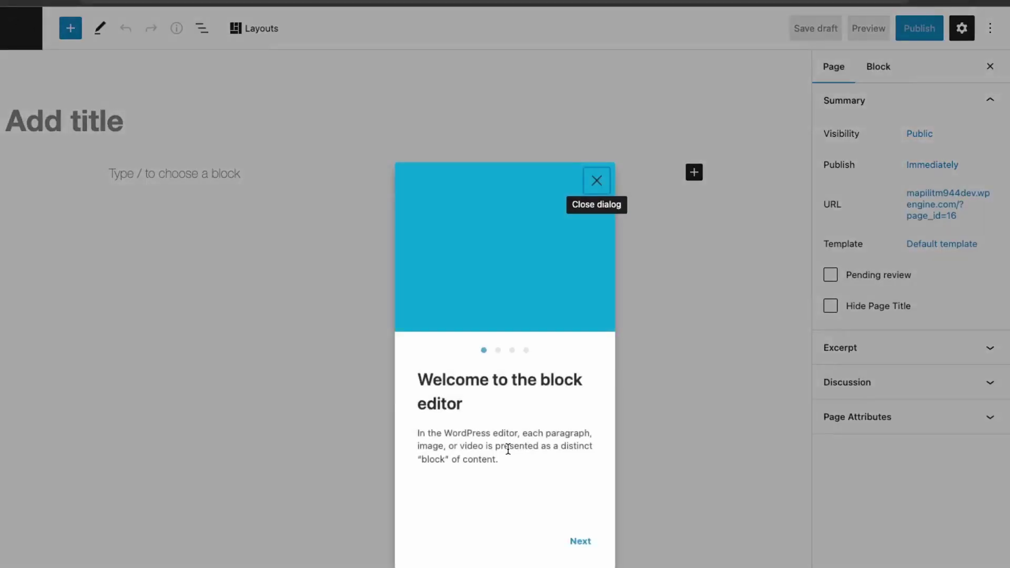
pyautogui.click(597, 179)
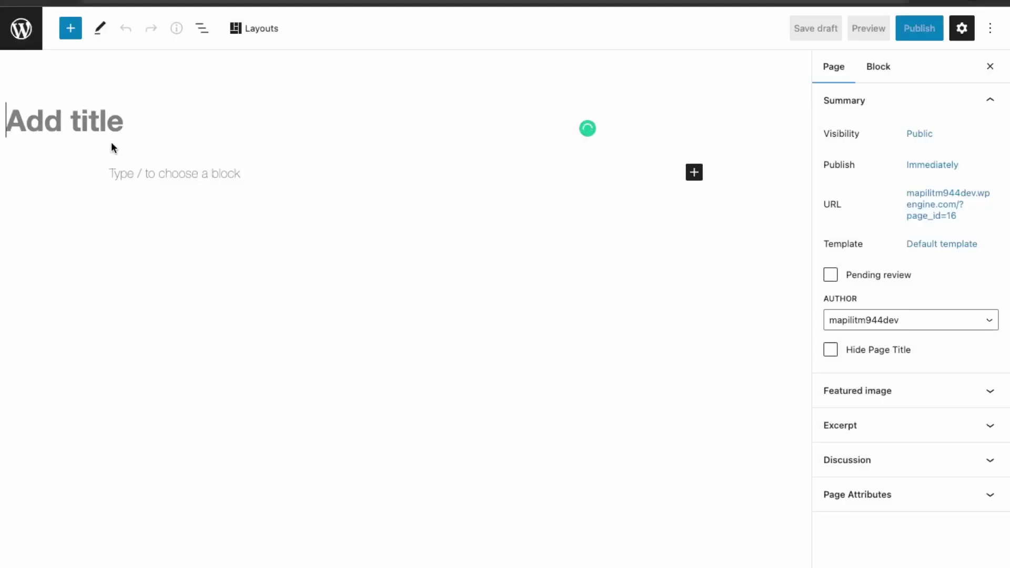
pyautogui.write('Homepage')
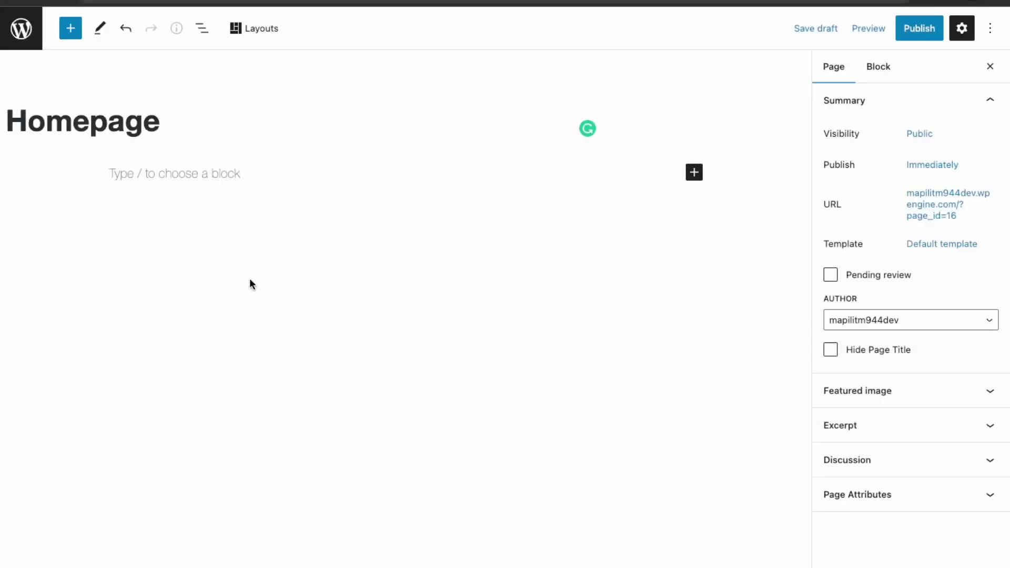
pyautogui.click(271, 174)
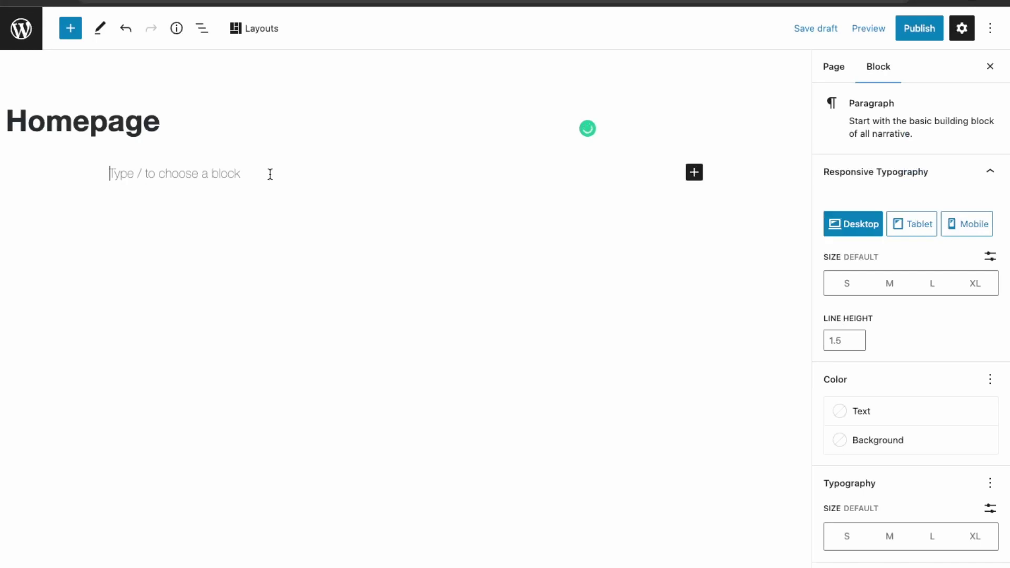
pyautogui.write('Only')
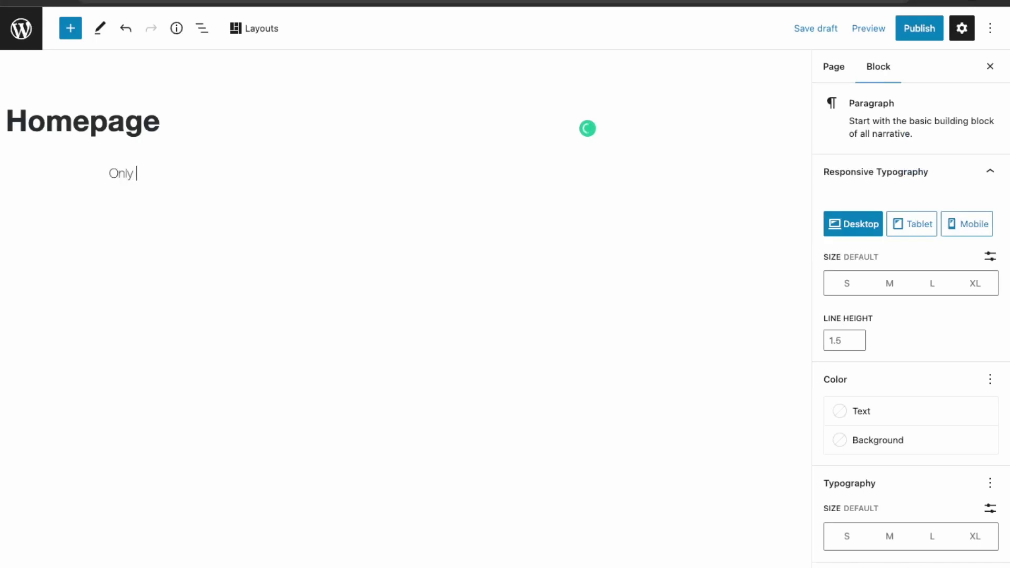
pyautogui.write(' registered user')
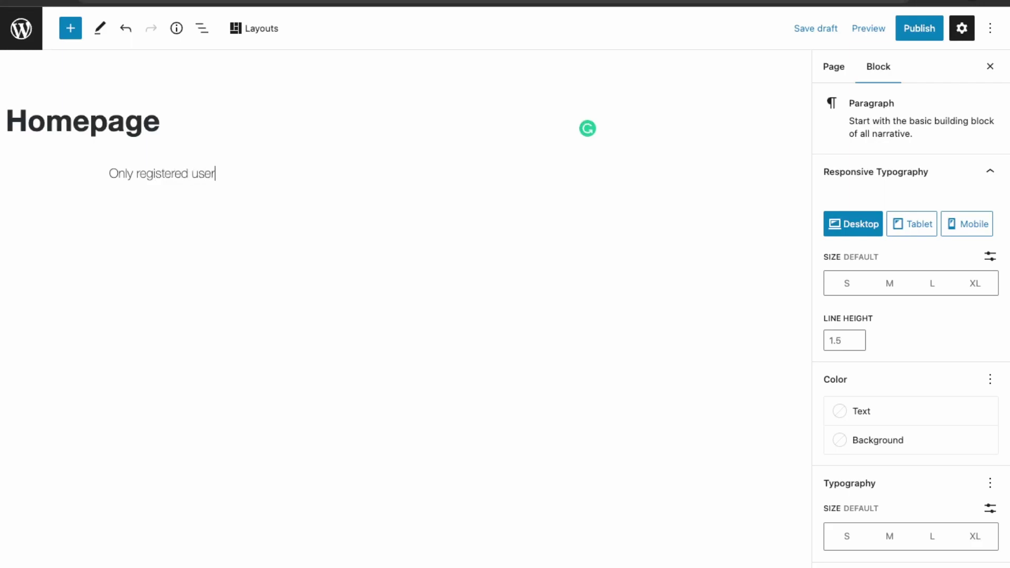
pyautogui.write('s can get access to ')
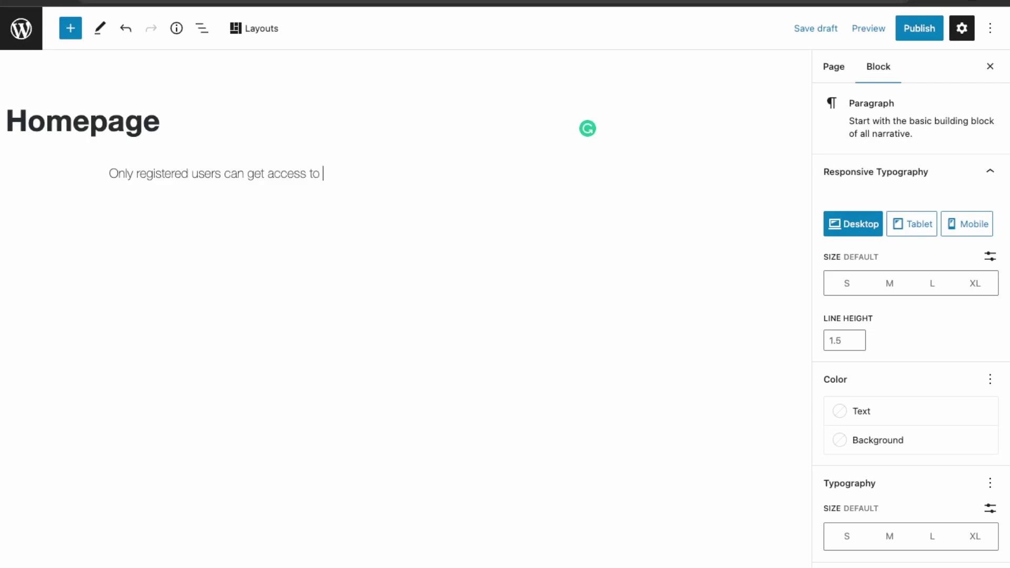
pyautogui.write('content.')
# Step: Publish the Homepage page and view it live
pyautogui.click(913, 33)
pyautogui.click(886, 36)
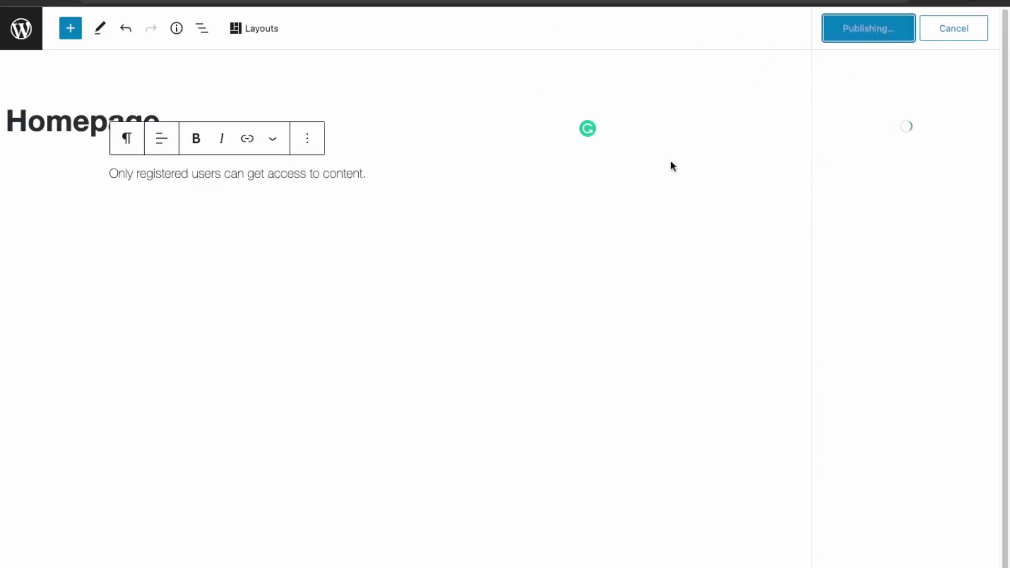
pyautogui.press('Return')
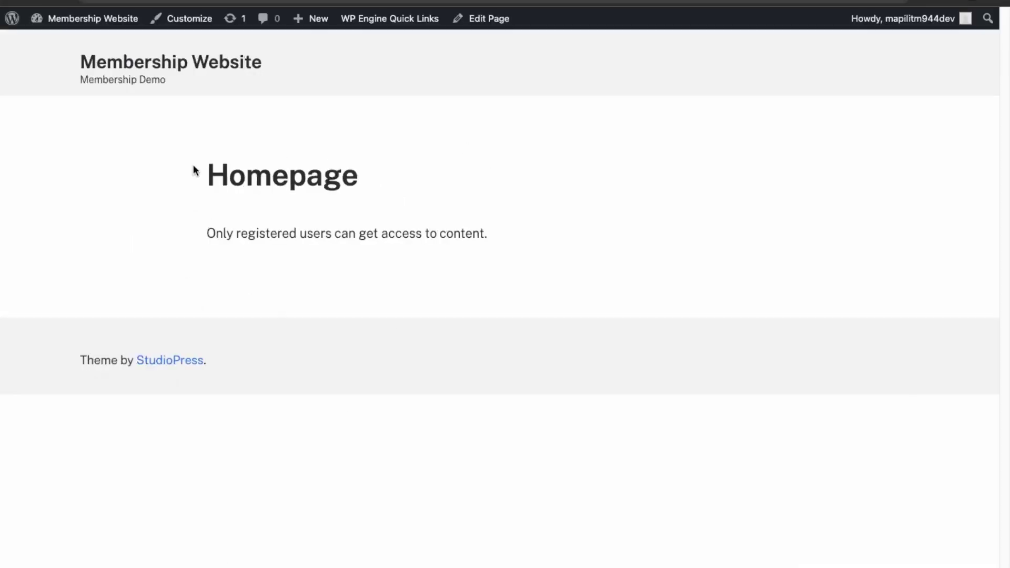
# Step: Set Reading settings to show the static page 'Homepage' as the front page and save
pyautogui.moveTo(118, 18)
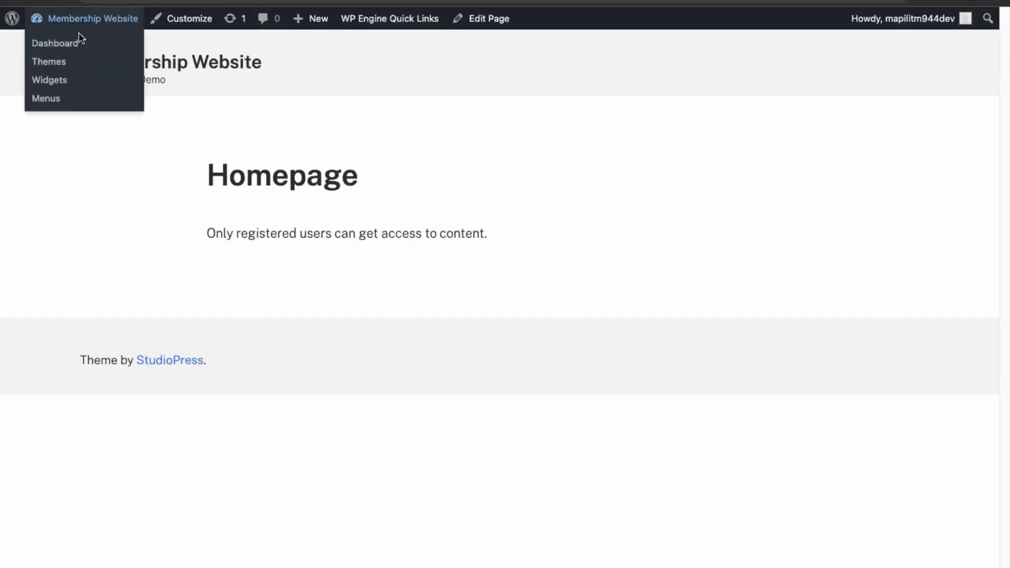
pyautogui.click(73, 46)
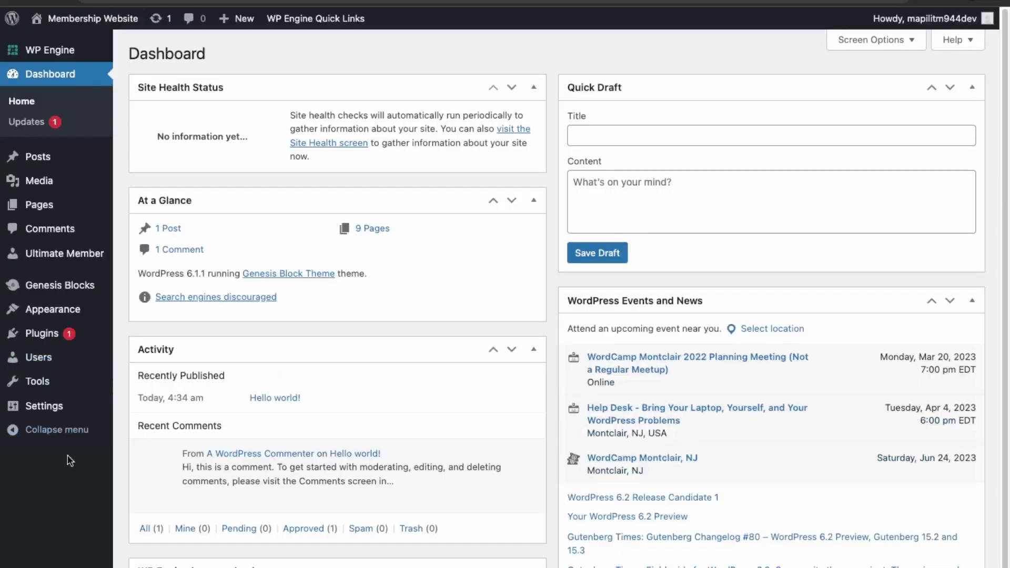
pyautogui.moveTo(52, 407)
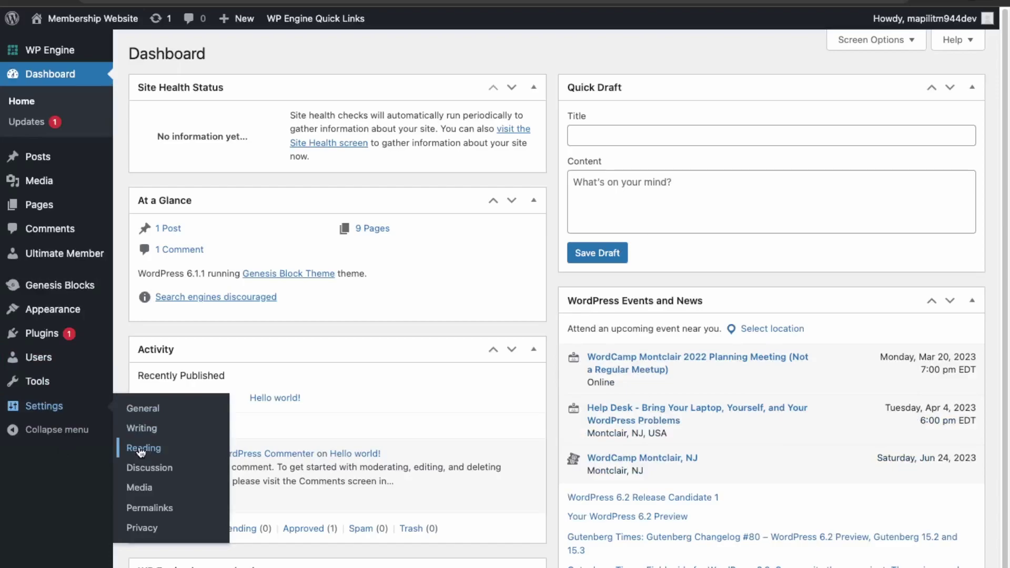
pyautogui.click(142, 449)
pyautogui.click(304, 117)
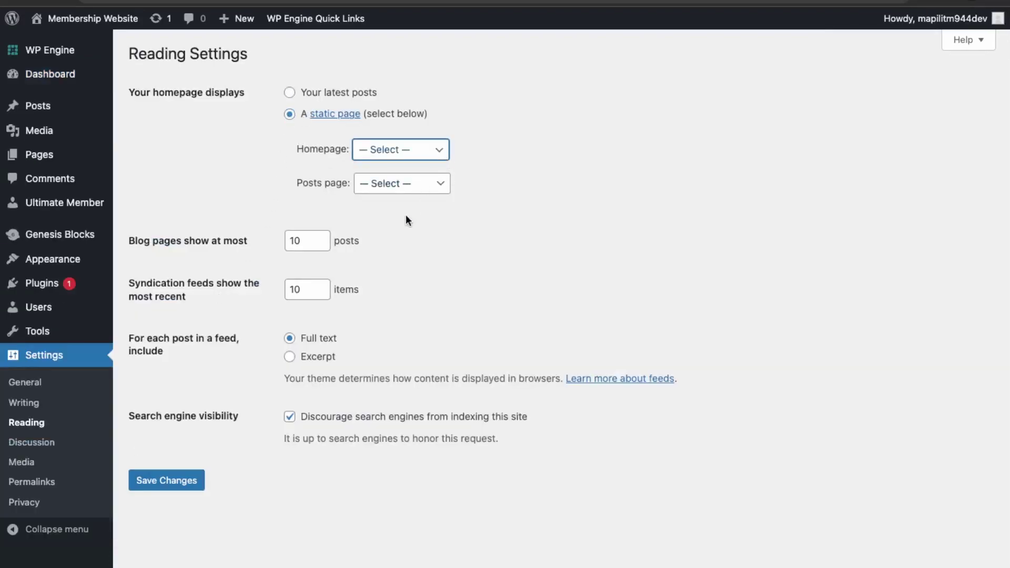
pyautogui.click(402, 191)
pyautogui.click(191, 485)
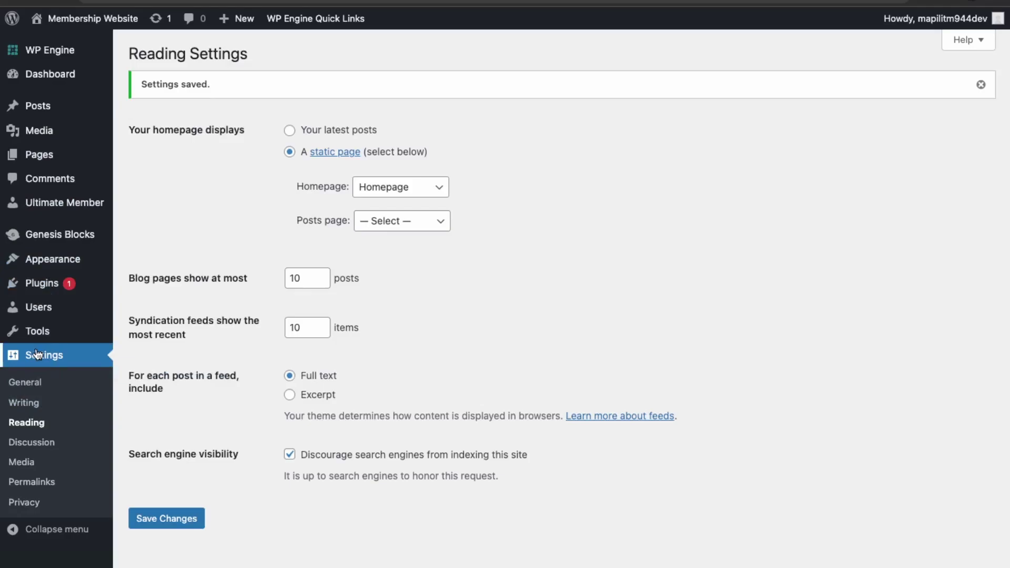
pyautogui.moveTo(37, 258)
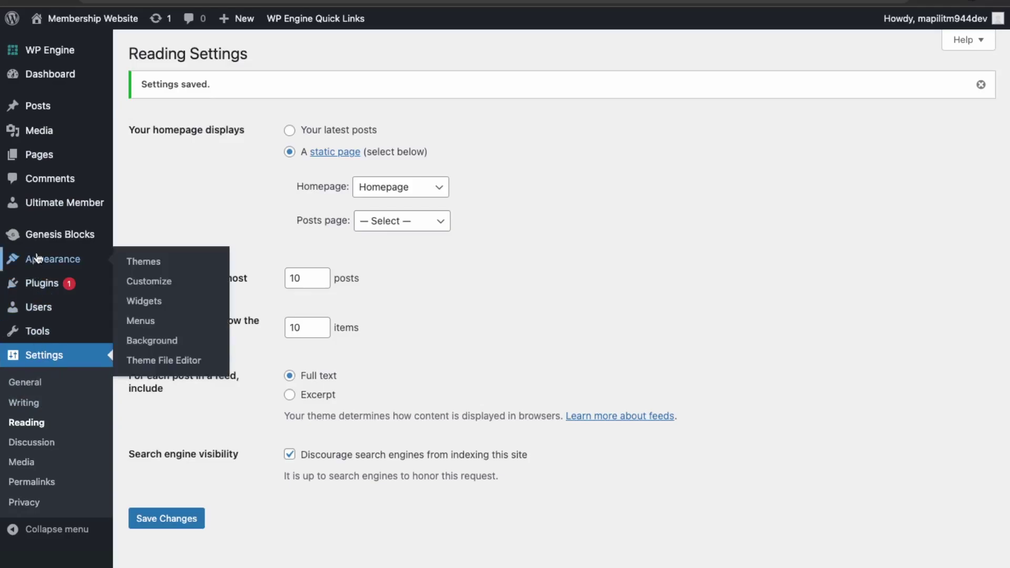
pyautogui.click(142, 321)
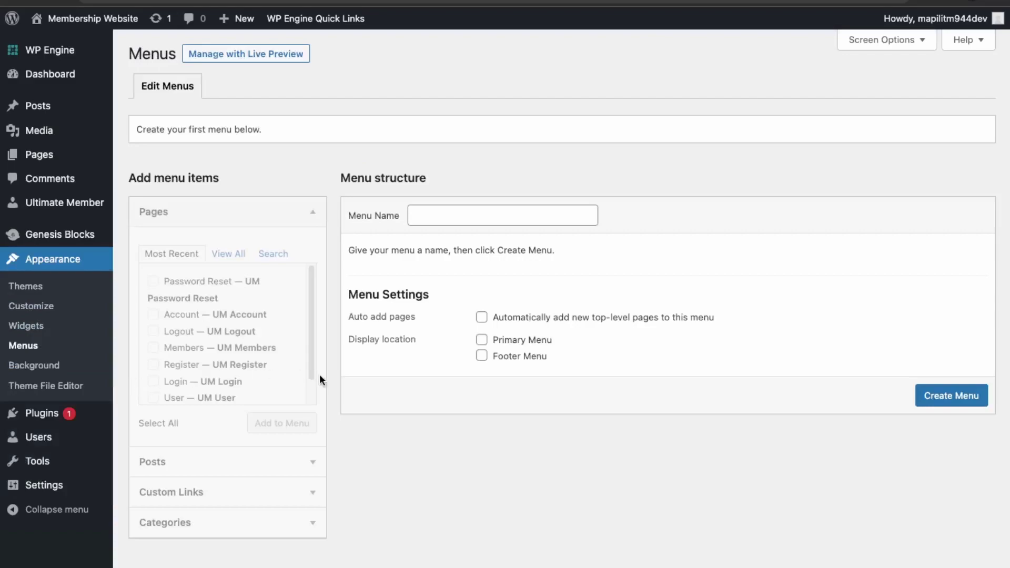
# Step: Create a menu named 'Main Menu' assigned to the Primary Menu location
pyautogui.click(463, 209)
pyautogui.write('Main menu')
pyautogui.press('BackSpace')
pyautogui.press('BackSpace')
pyautogui.press('BackSpace')
pyautogui.press('BackSpace')
pyautogui.write('Ma')
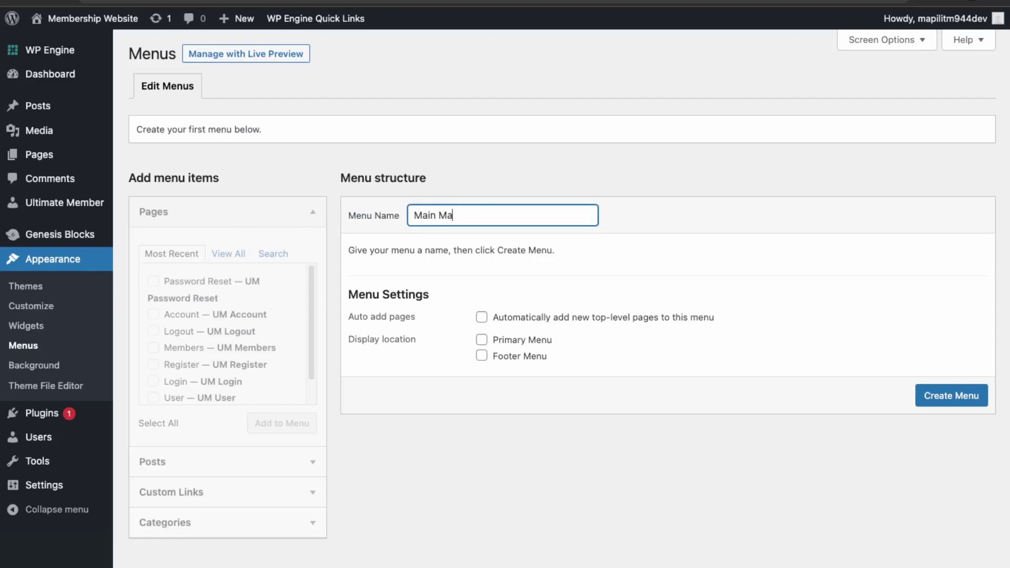
pyautogui.press('BackSpace')
pyautogui.write('enu')
pyautogui.click(482, 340)
pyautogui.click(952, 396)
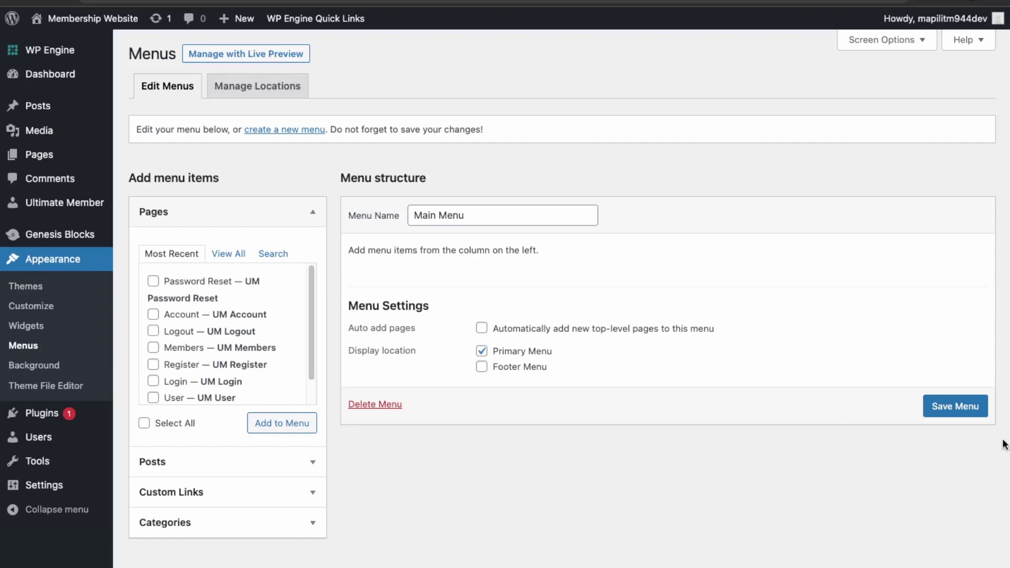
# Step: Add the Homepage, Account, Login, Logout and Register pages to Main Menu
pyautogui.click(231, 255)
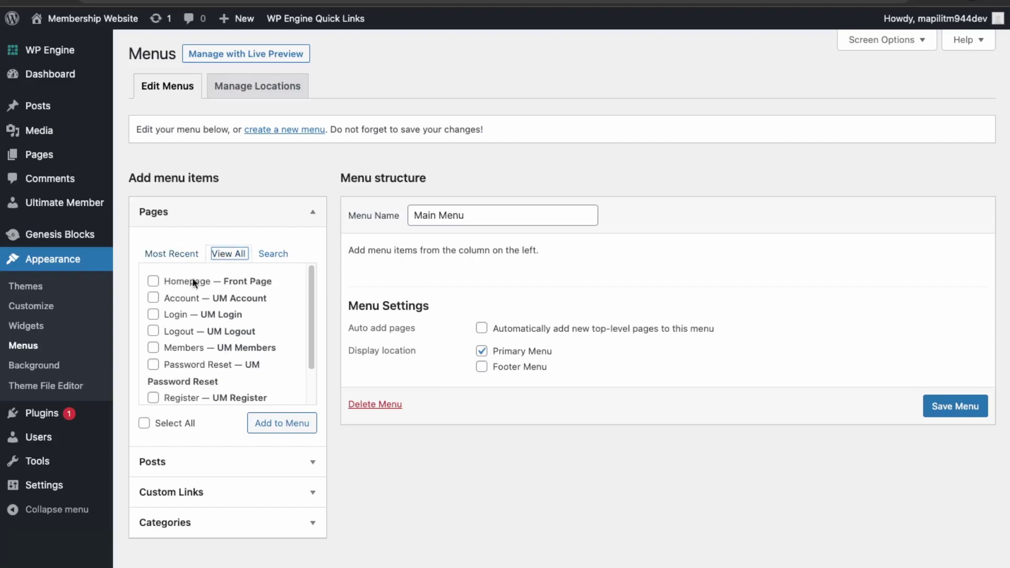
pyautogui.click(153, 281)
pyautogui.click(170, 300)
pyautogui.click(169, 317)
pyautogui.click(165, 334)
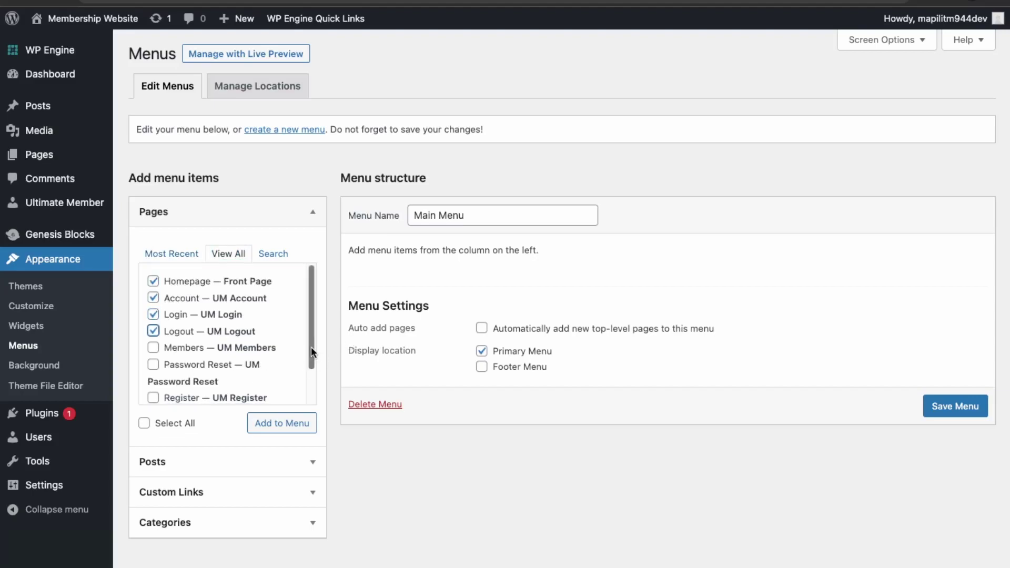
pyautogui.click(193, 402)
pyautogui.moveTo(311, 352)
pyautogui.mouseDown()
pyautogui.moveTo(312, 392)
pyautogui.moveTo(305, 353)
pyautogui.mouseUp()
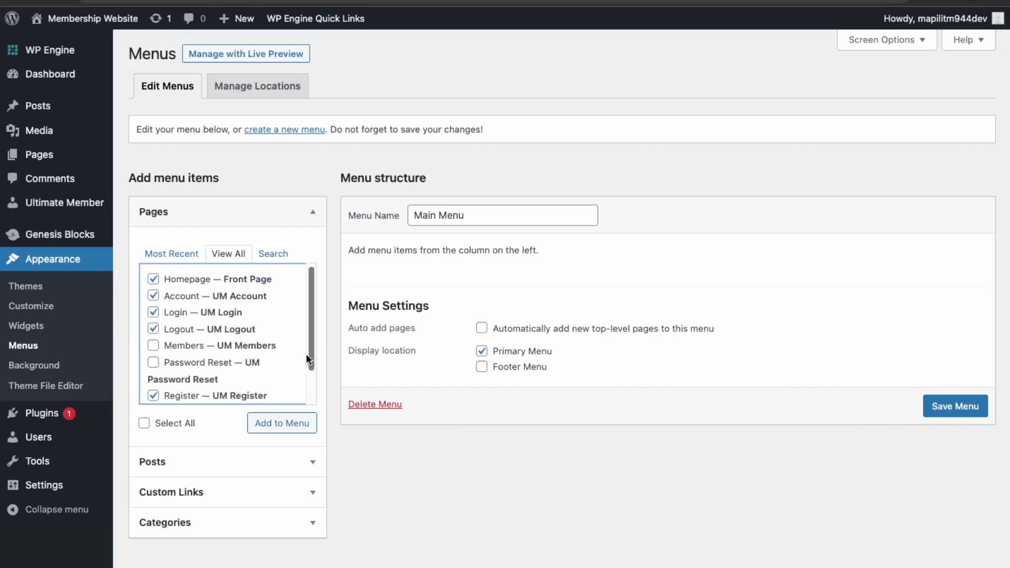
pyautogui.moveTo(306, 354); pyautogui.dragTo(311, 389)
pyautogui.click(281, 430)
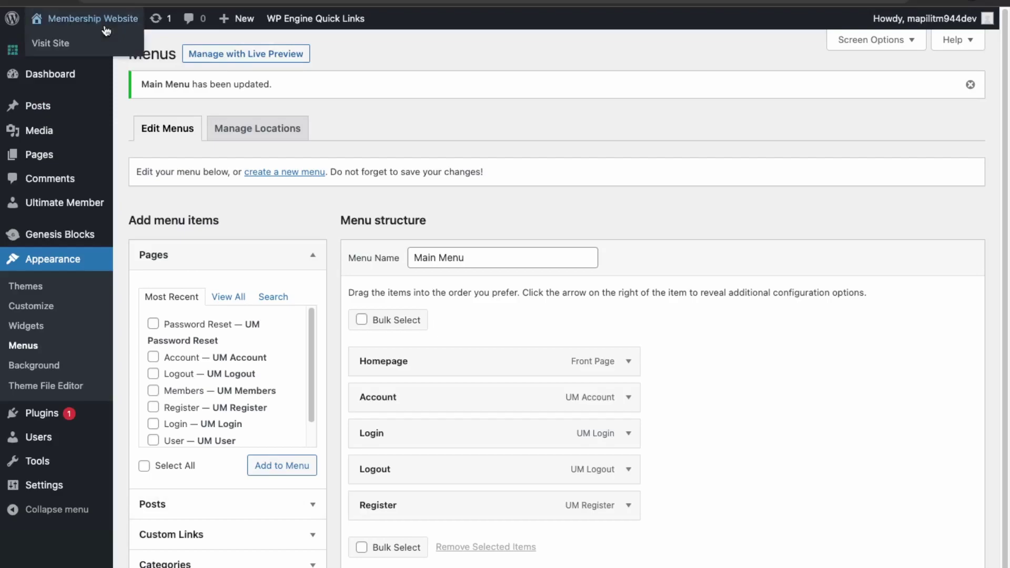
pyautogui.click(65, 52)
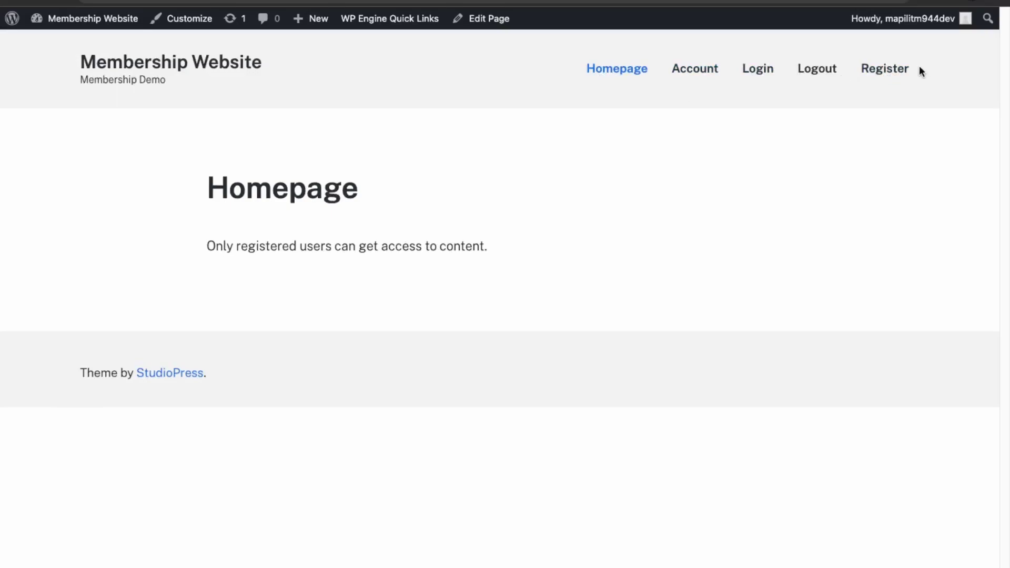
# Step: On the live site, open Login, log out, then go to the Register page
pyautogui.click(769, 74)
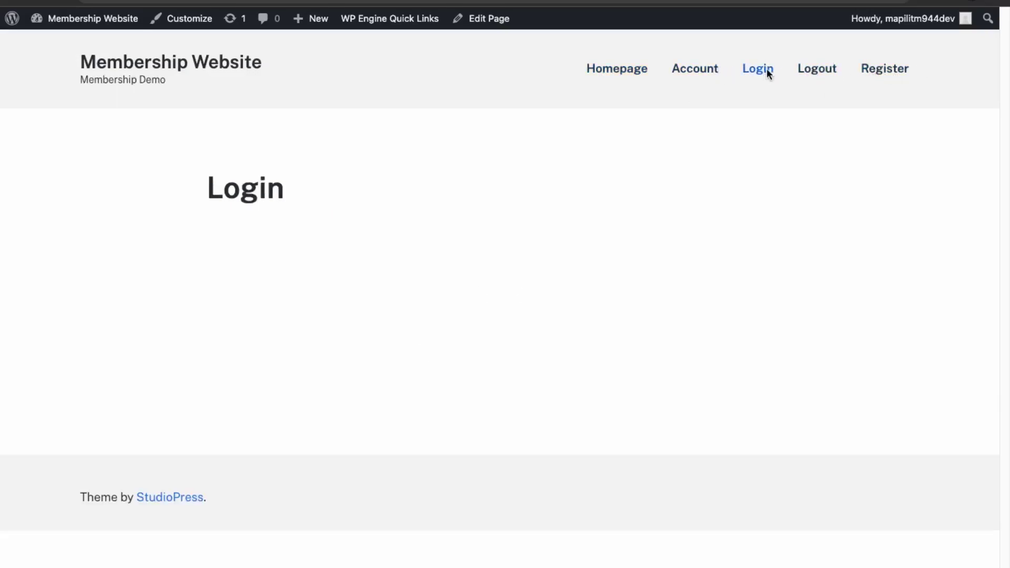
pyautogui.click(816, 69)
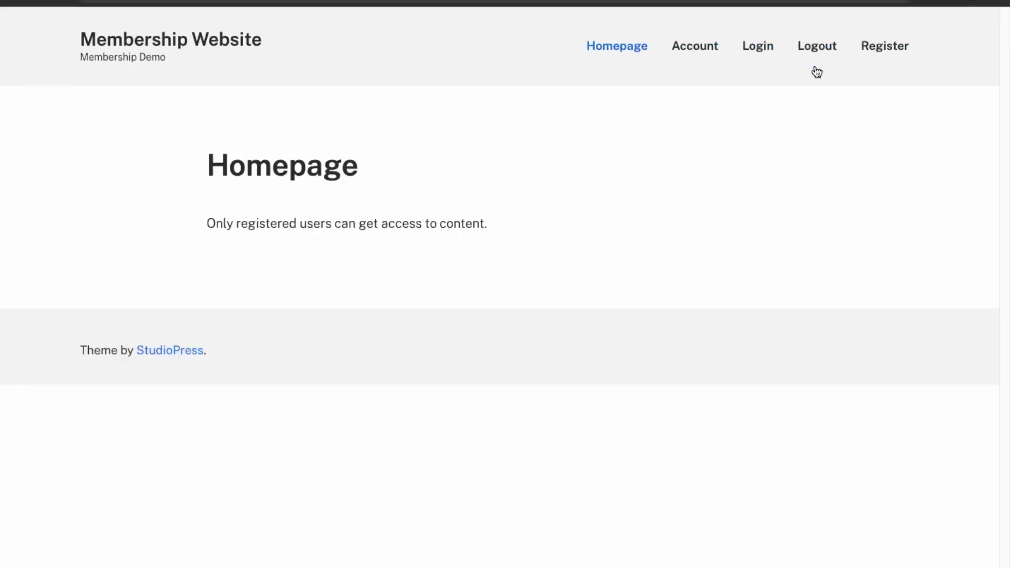
pyautogui.click(886, 43)
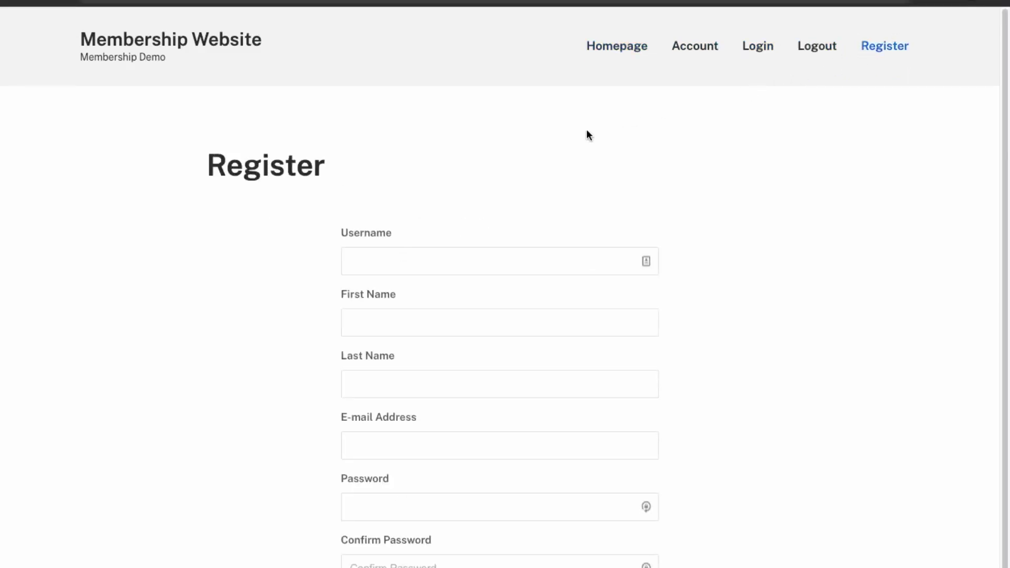
# Step: Register a test member with a username, e-mail and password, then return to the Homepage
pyautogui.click(454, 271)
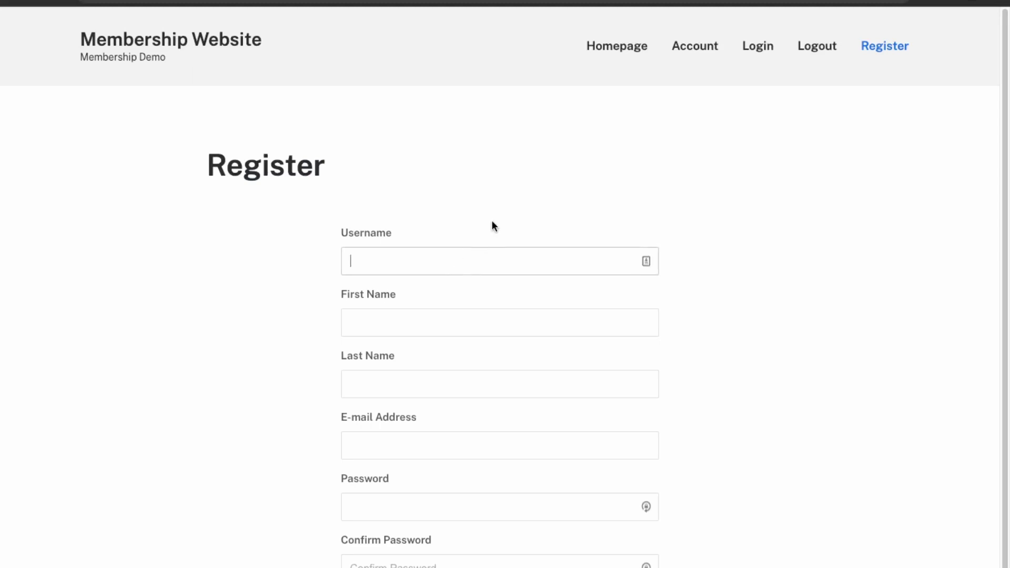
pyautogui.write('testaccount')
pyautogui.press('Tab')
pyautogui.write('test')
pyautogui.press('Tab')
pyautogui.write('account')
pyautogui.press('Tab')
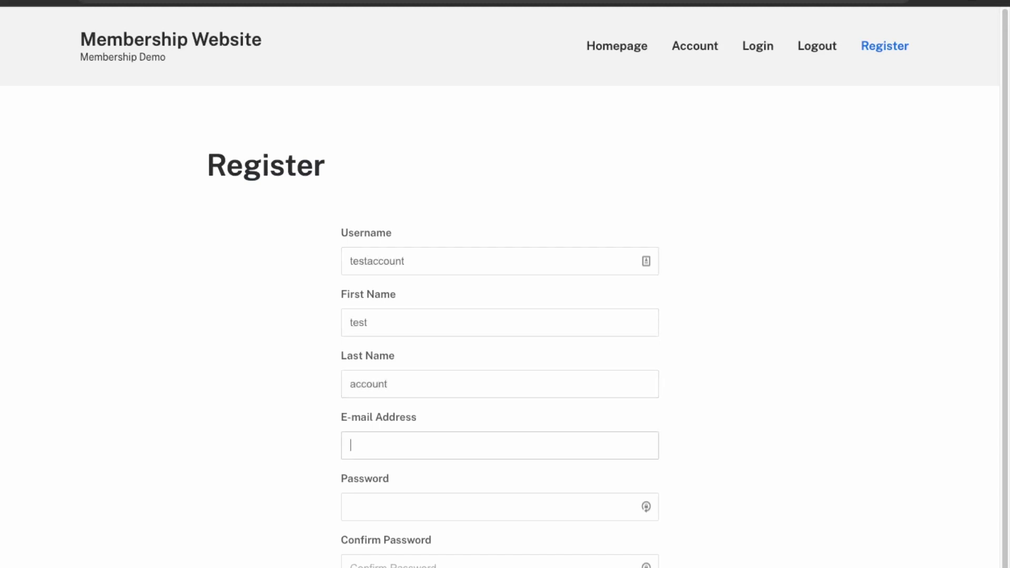
pyautogui.press('Tab')
pyautogui.write('••')
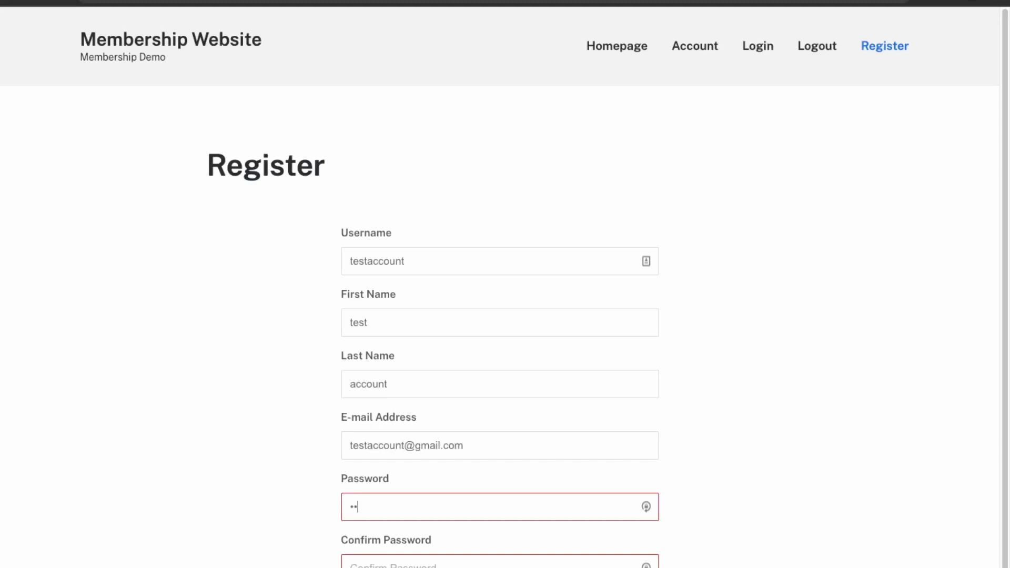
pyautogui.write('••••••••••••••••••••••••••')
pyautogui.press('Return')
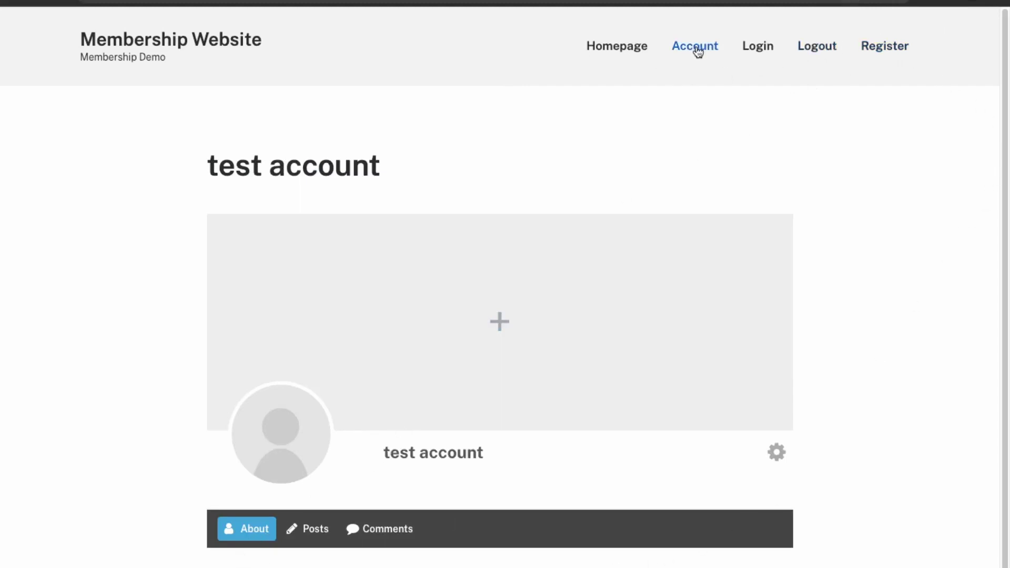
pyautogui.click(614, 53)
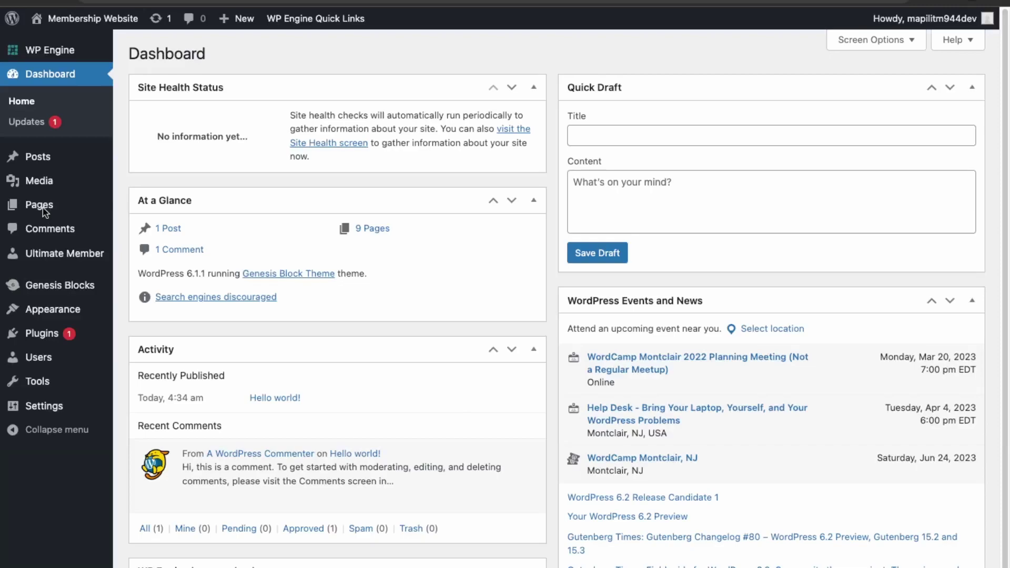
# Step: Add a new page 'Private Content' reading 'If you can see this content then you are a member.'
pyautogui.moveTo(43, 210)
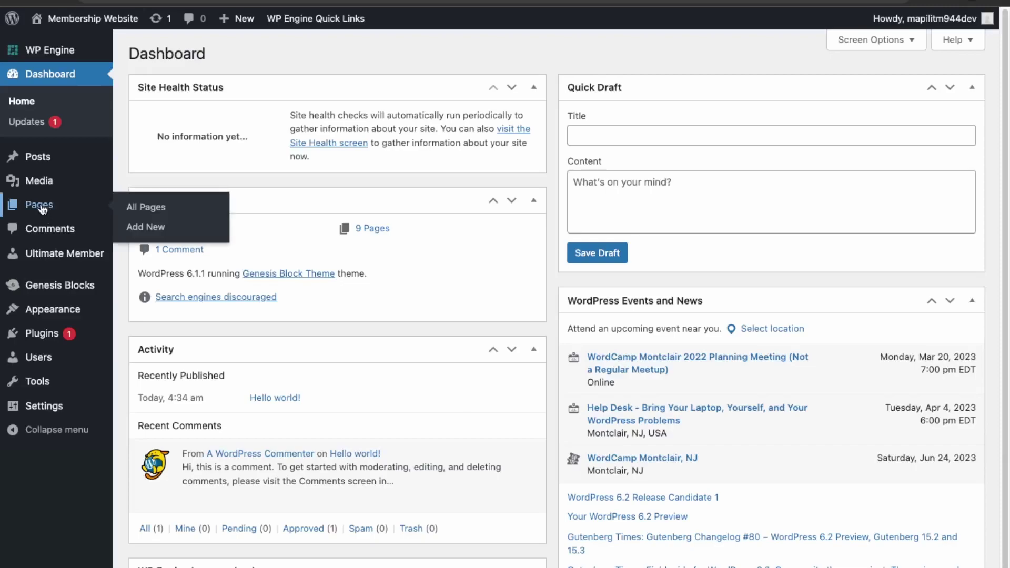
pyautogui.click(143, 228)
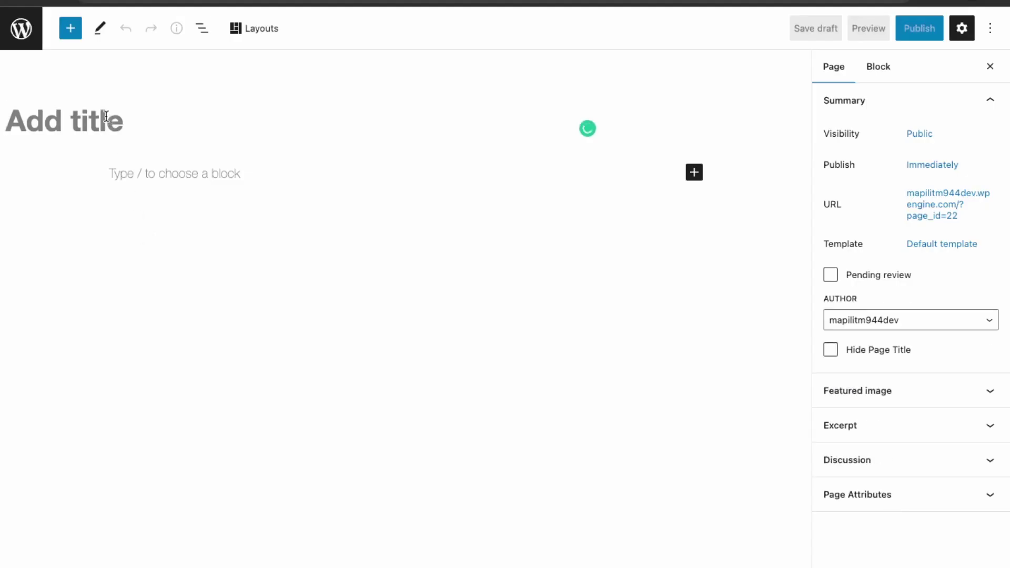
pyautogui.write('Private ')
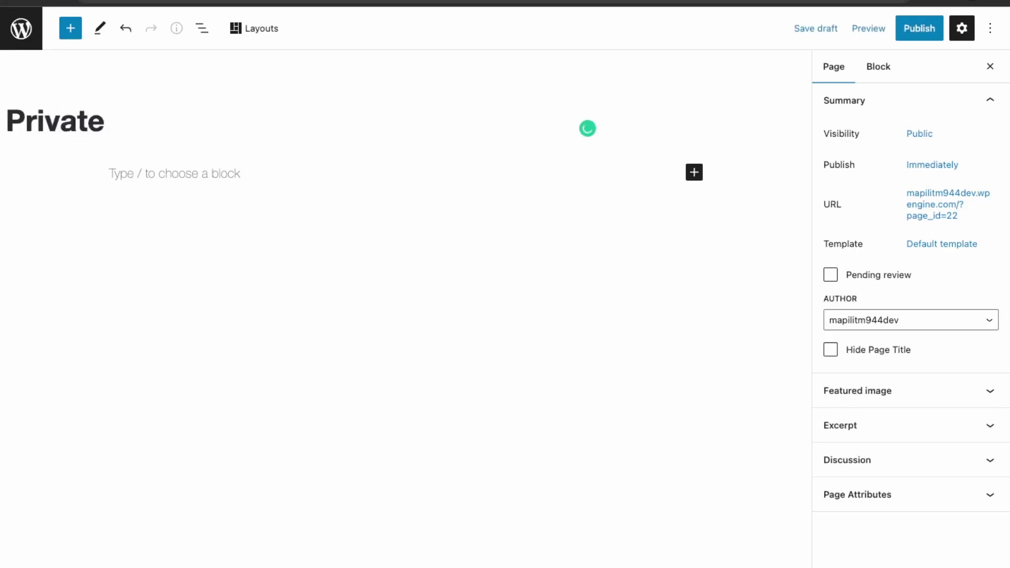
pyautogui.write('Content')
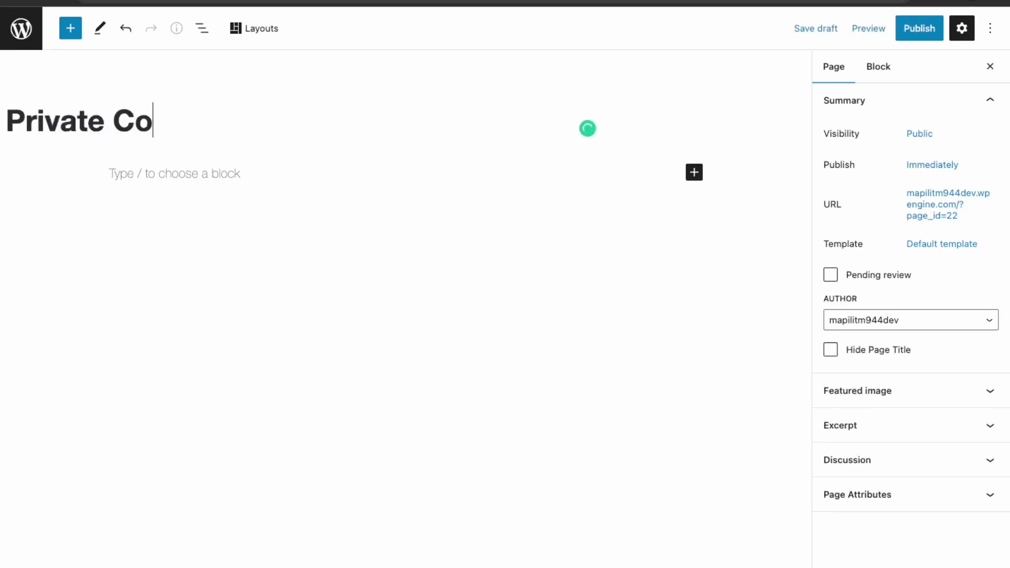
pyautogui.press('Return')
pyautogui.write('You')
pyautogui.press('BackSpace')
pyautogui.press('BackSpace')
pyautogui.press('BackSpace')
pyautogui.write('If you can se')
pyautogui.write('e this content ')
pyautogui.write('then you are ')
pyautogui.write('a mbmer')
pyautogui.press('BackSpace')
pyautogui.press('BackSpace')
pyautogui.press('BackSpace')
pyautogui.write('ember.')
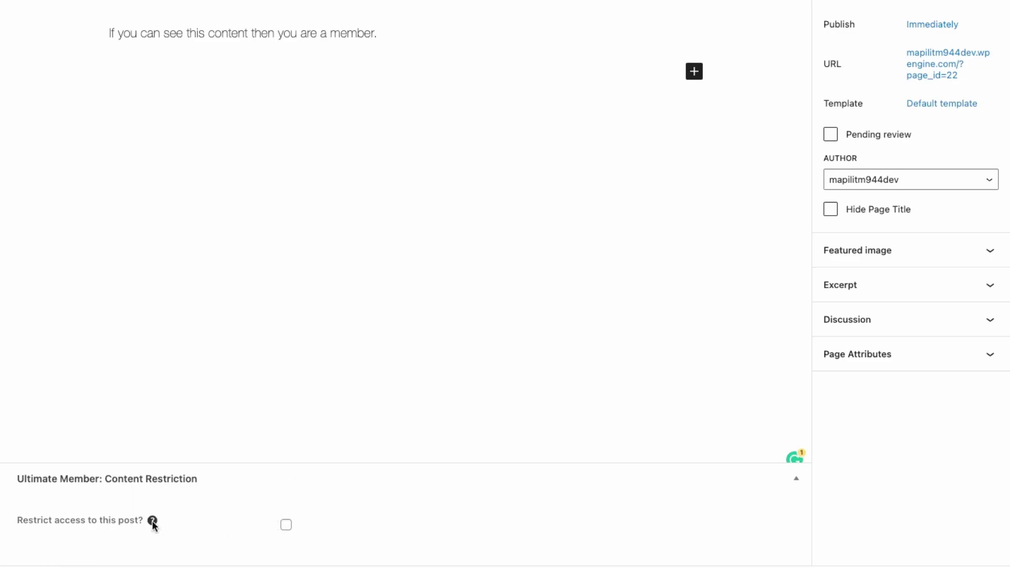
# Step: Restrict the Private Content page to logged-in users with the Subscriber and Administrator roles
pyautogui.click(286, 525)
pyautogui.click(371, 532)
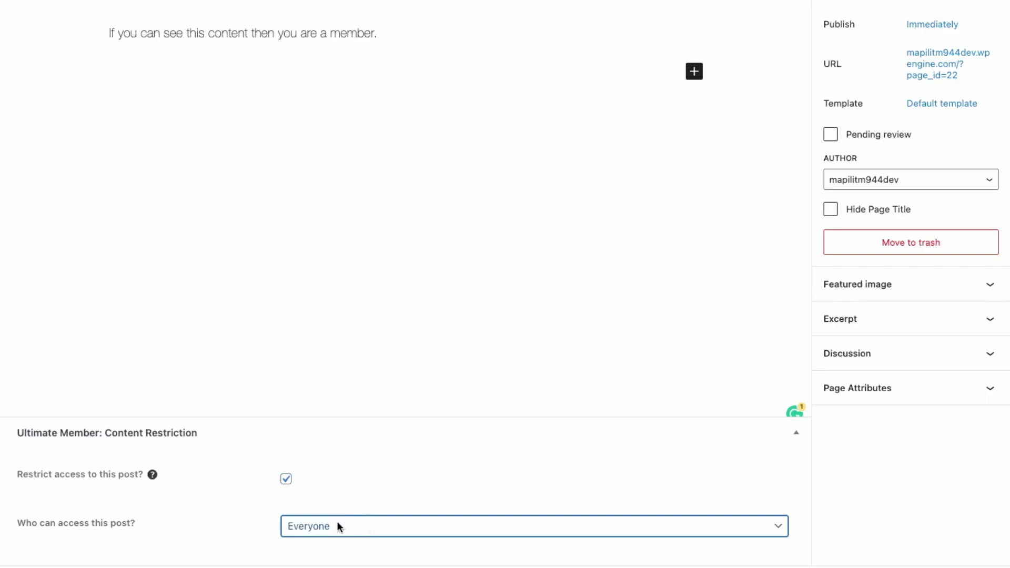
pyautogui.click(326, 553)
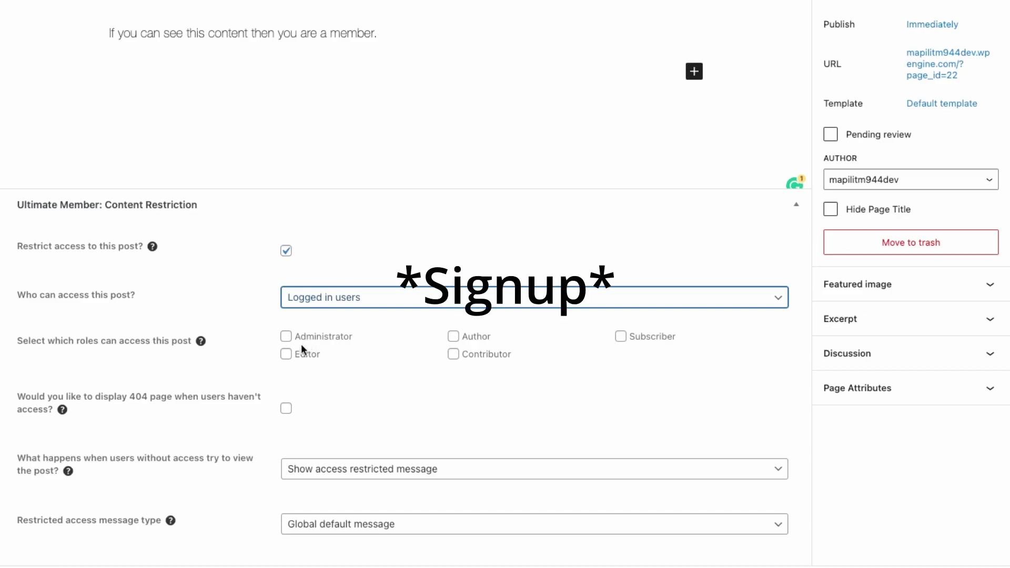
pyautogui.click(633, 334)
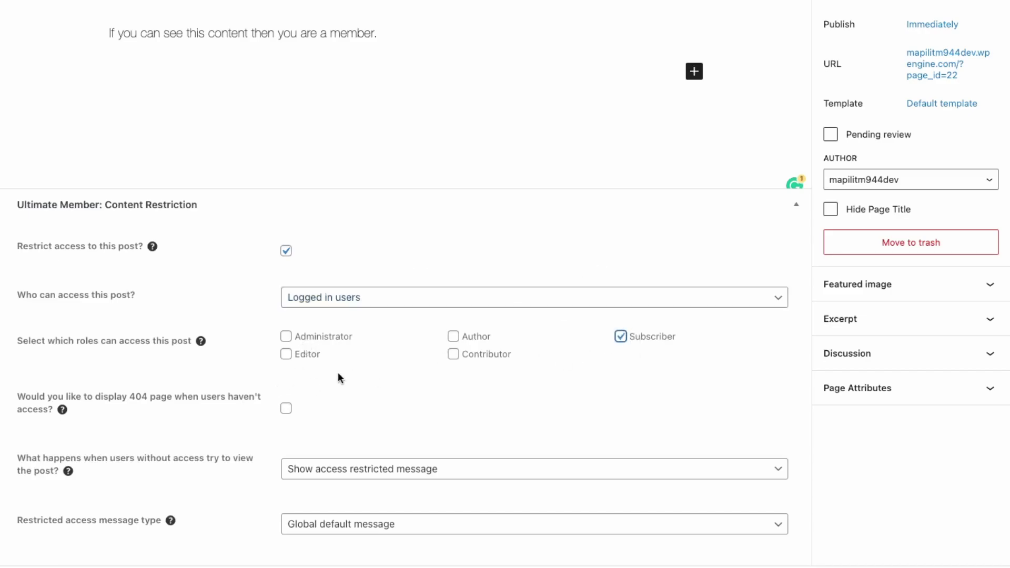
pyautogui.click(306, 338)
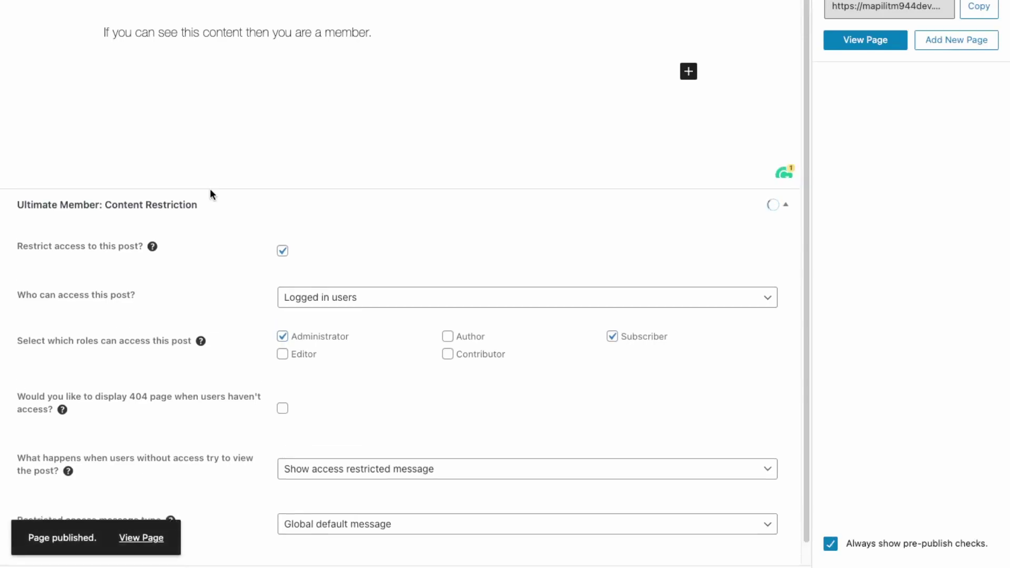
# Step: View the published Private Content page and highlight its member message
pyautogui.click(142, 538)
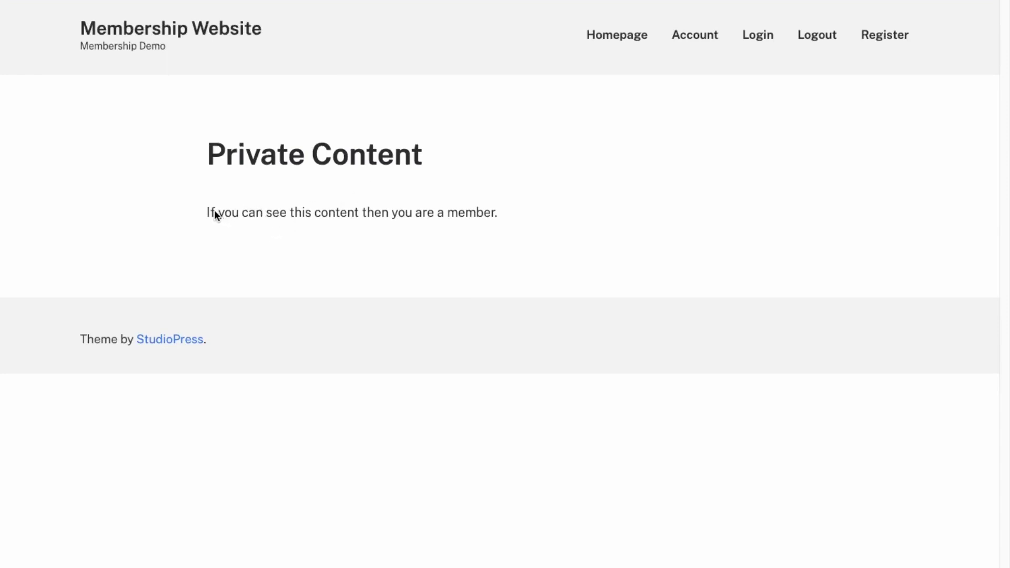
pyautogui.moveTo(316, 214); pyautogui.dragTo(497, 213)
pyautogui.moveTo(55, 20)
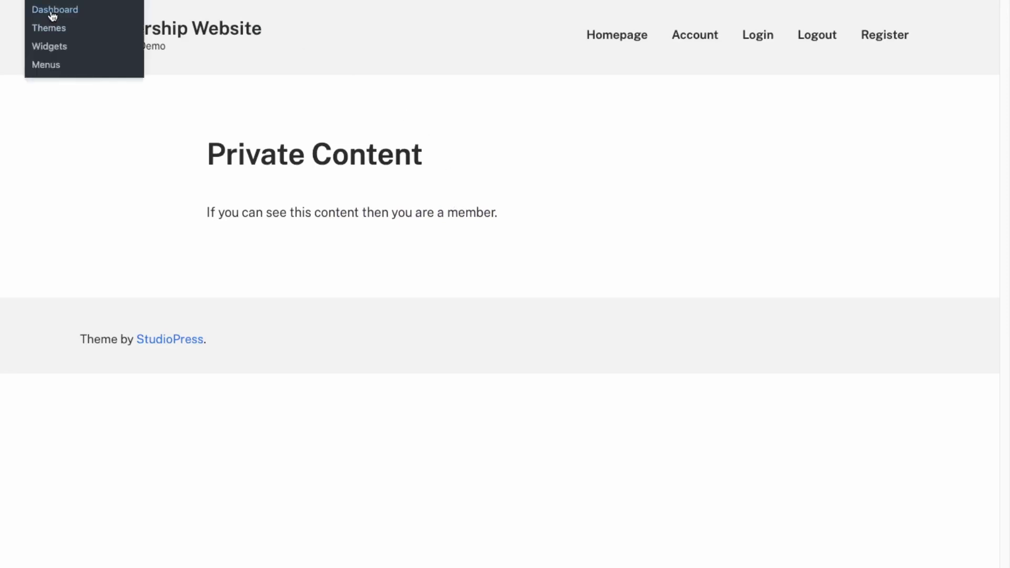
# Step: In Ultimate Member Access settings, enter the message 'You need to be a member to view this content.'
pyautogui.click(53, 11)
pyautogui.moveTo(60, 217)
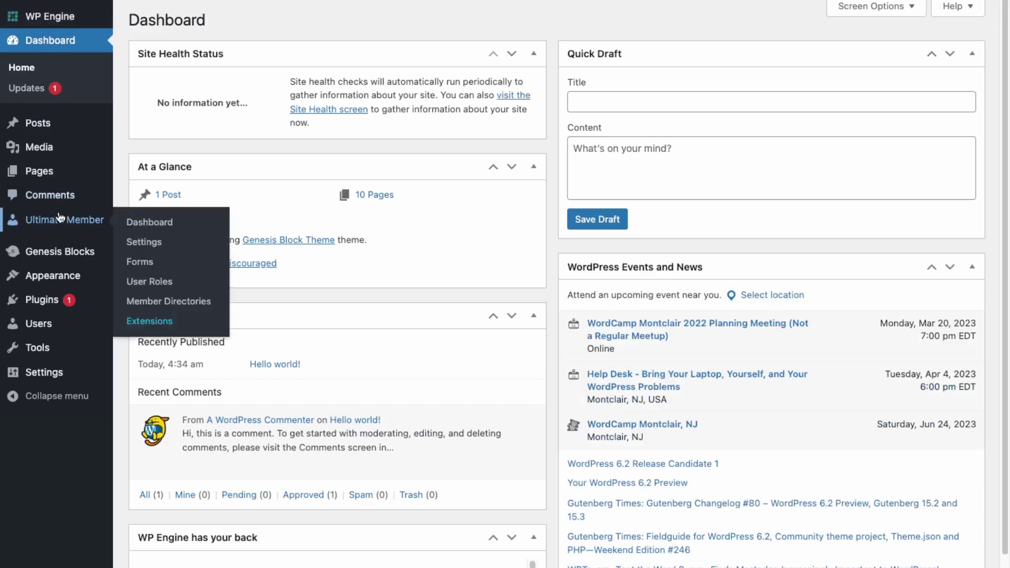
pyautogui.click(143, 243)
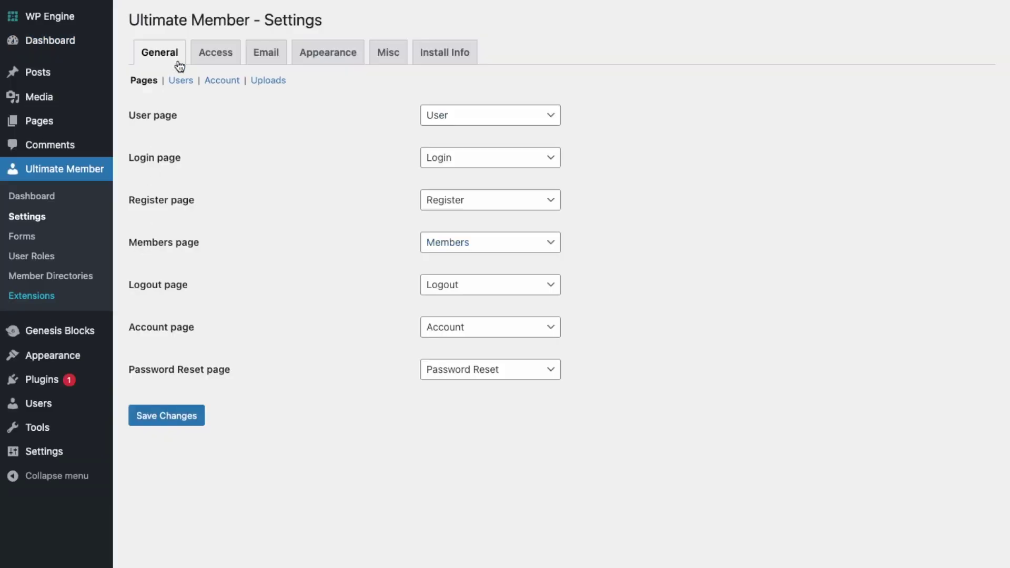
pyautogui.click(214, 58)
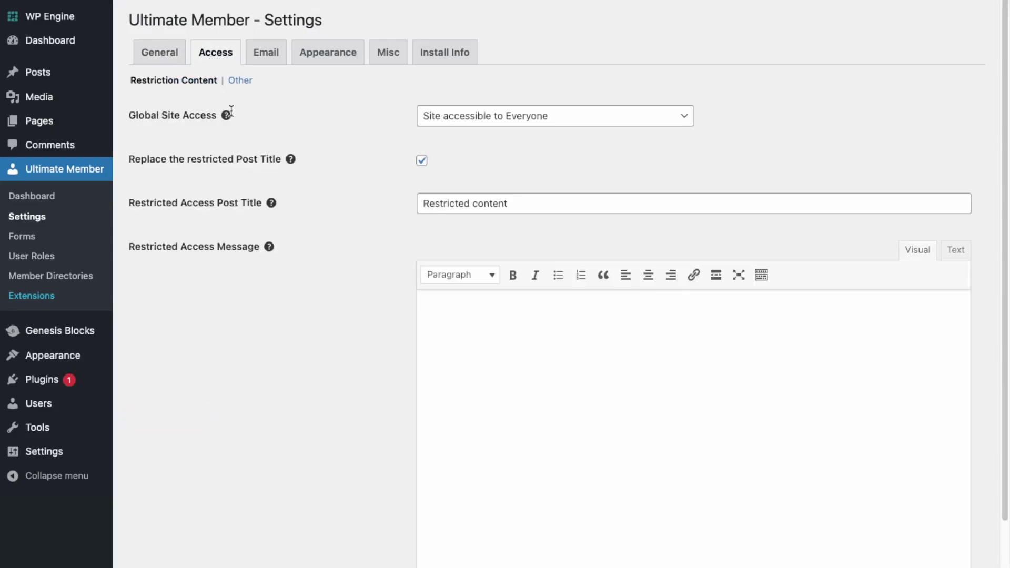
pyautogui.write('You need to be a member to view this content.')
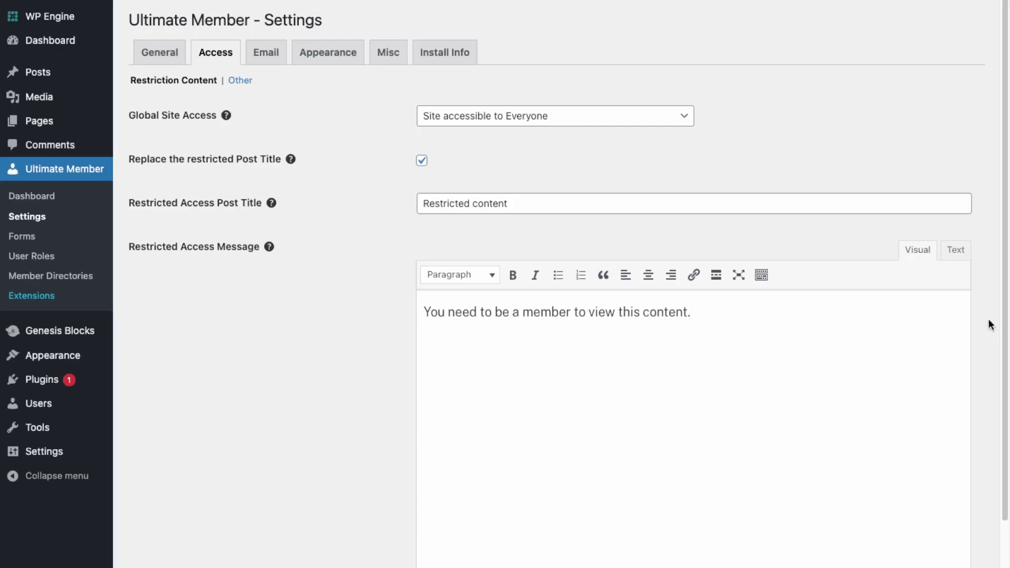
pyautogui.moveTo(1003, 319); pyautogui.dragTo(999, 472)
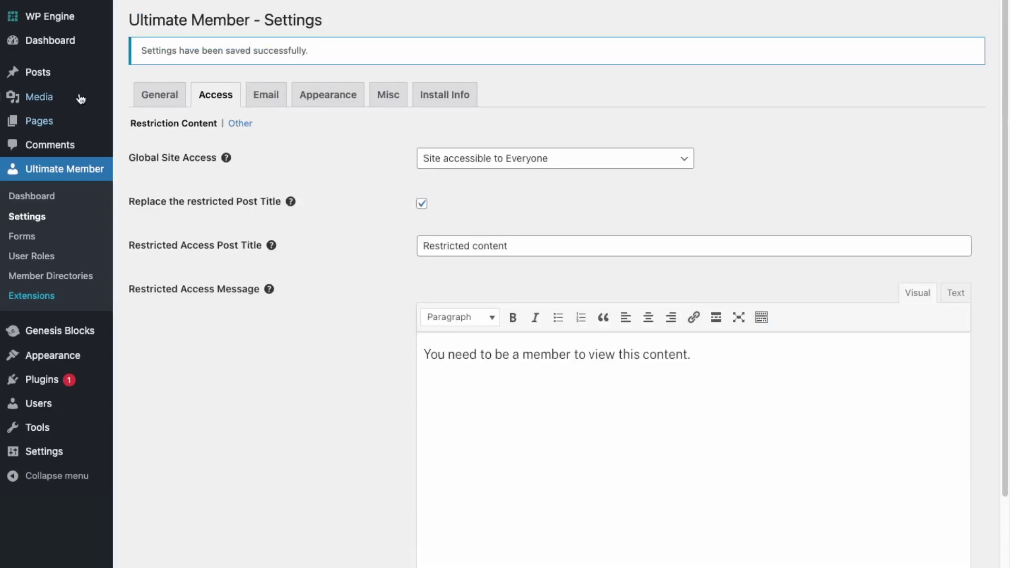
# Step: Add the Private Content page to the Main Menu and place it directly below Homepage
pyautogui.moveTo(51, 121)
pyautogui.moveTo(50, 340)
pyautogui.moveTo(109, 355)
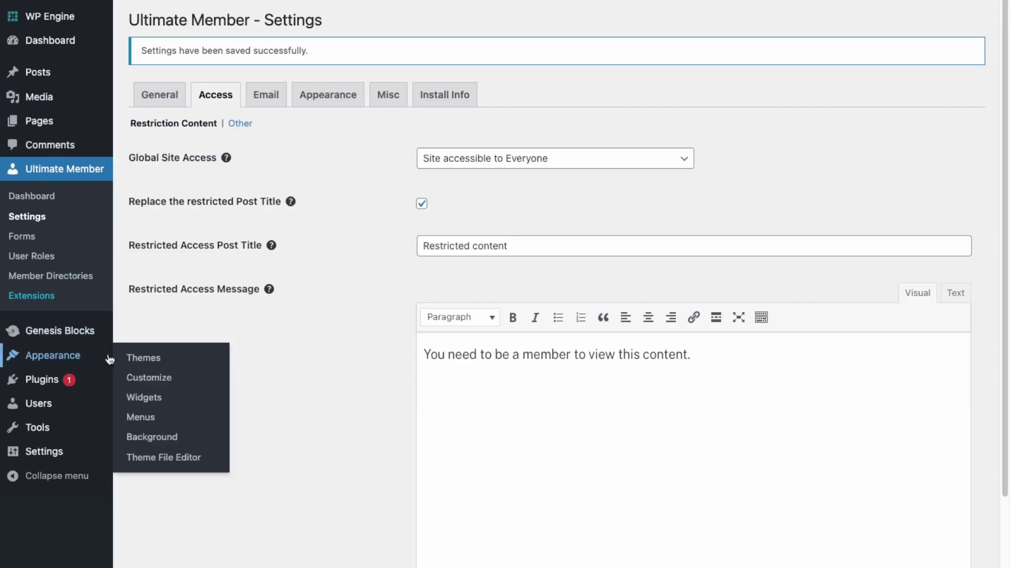
pyautogui.click(141, 418)
pyautogui.click(154, 247)
pyautogui.click(295, 393)
pyautogui.moveTo(515, 463); pyautogui.dragTo(533, 320)
pyautogui.scroll(-1, 201, 431)
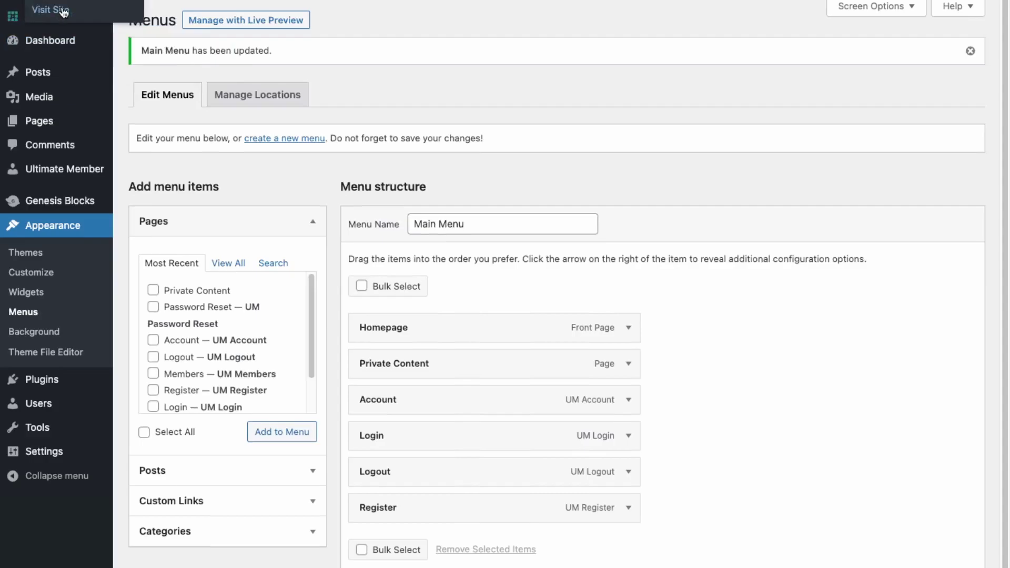
pyautogui.click(63, 12)
# Step: Log out and check the Restricted content page's heading and member message
pyautogui.click(816, 36)
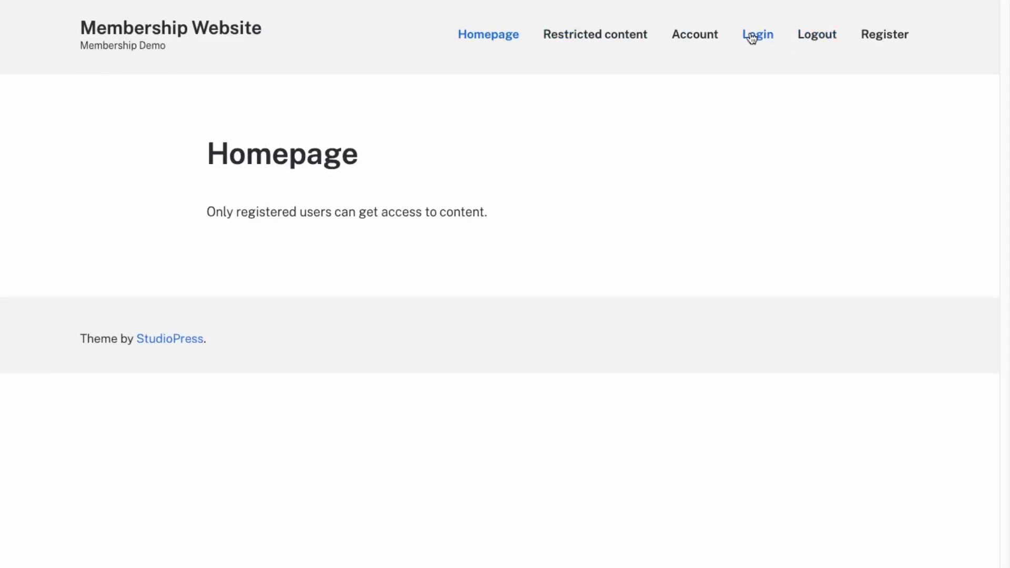
pyautogui.click(753, 37)
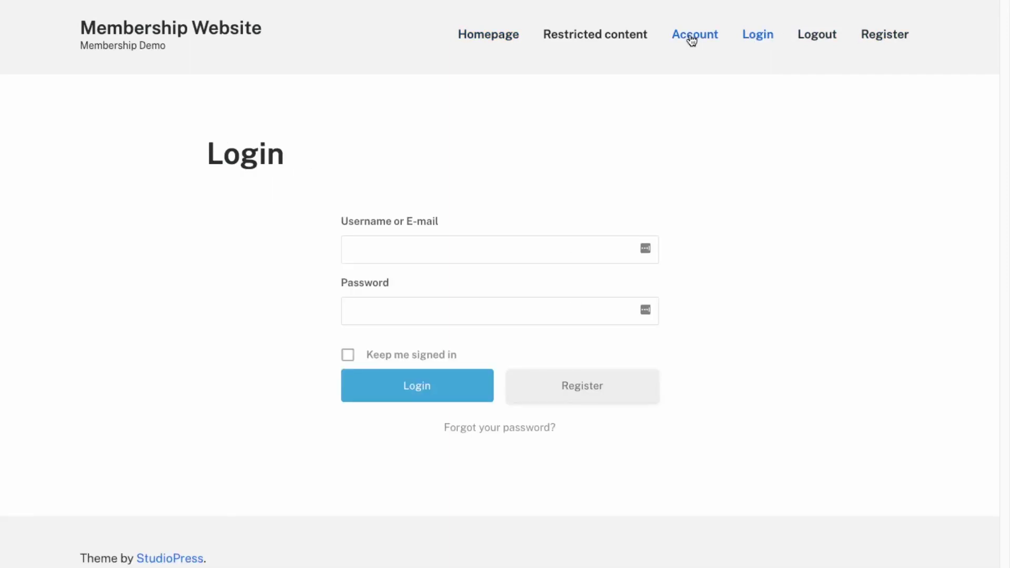
pyautogui.click(638, 42)
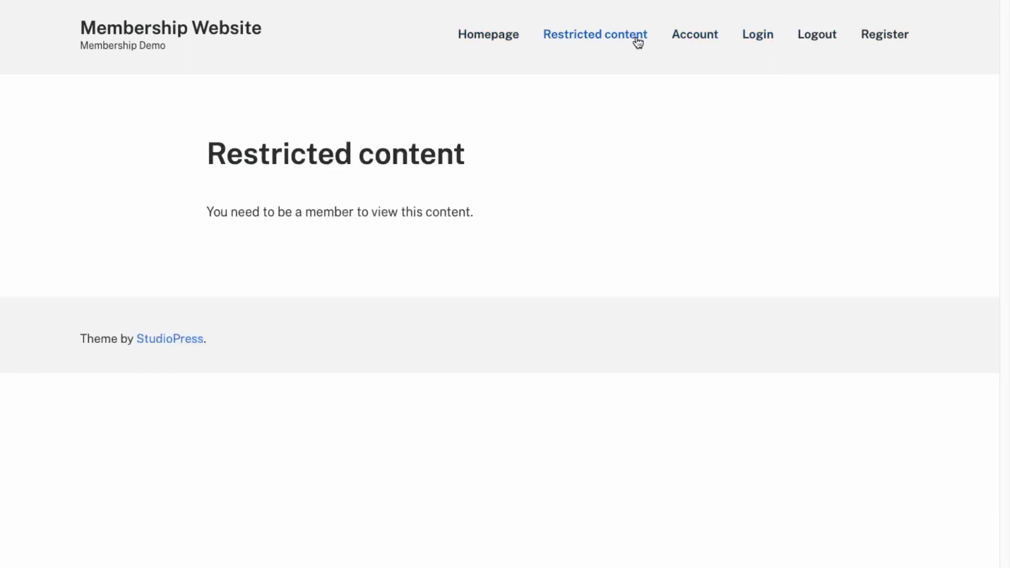
pyautogui.moveTo(208, 212); pyautogui.dragTo(352, 215)
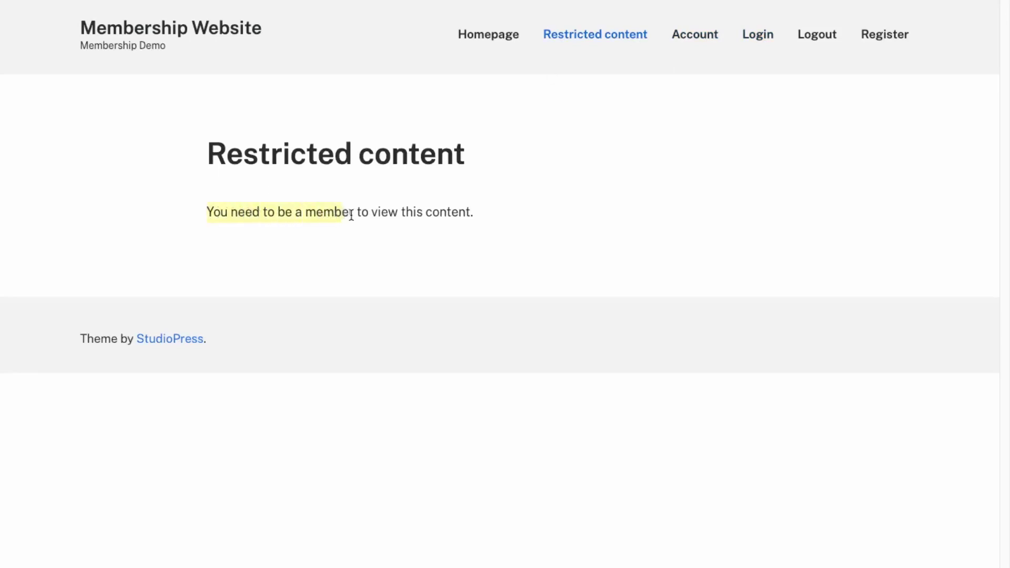
pyautogui.click(401, 207)
pyautogui.moveTo(492, 243); pyautogui.dragTo(750, 92)
pyautogui.click(210, 152)
pyautogui.moveTo(471, 153); pyautogui.dragTo(620, 230)
pyautogui.click(169, 199)
pyautogui.click(621, 230)
# Step: On the Login page, sign in with the test account's username and password
pyautogui.click(752, 35)
pyautogui.click(424, 244)
pyautogui.write('testaccount')
pyautogui.press('Tab')
pyautogui.write('testest123')
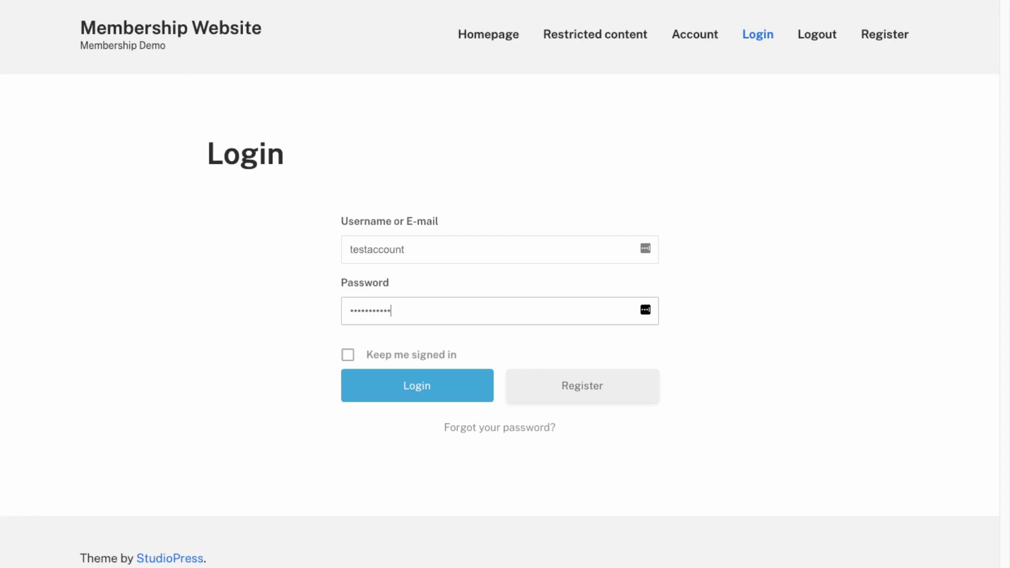
pyautogui.write('45')
pyautogui.press('Return')
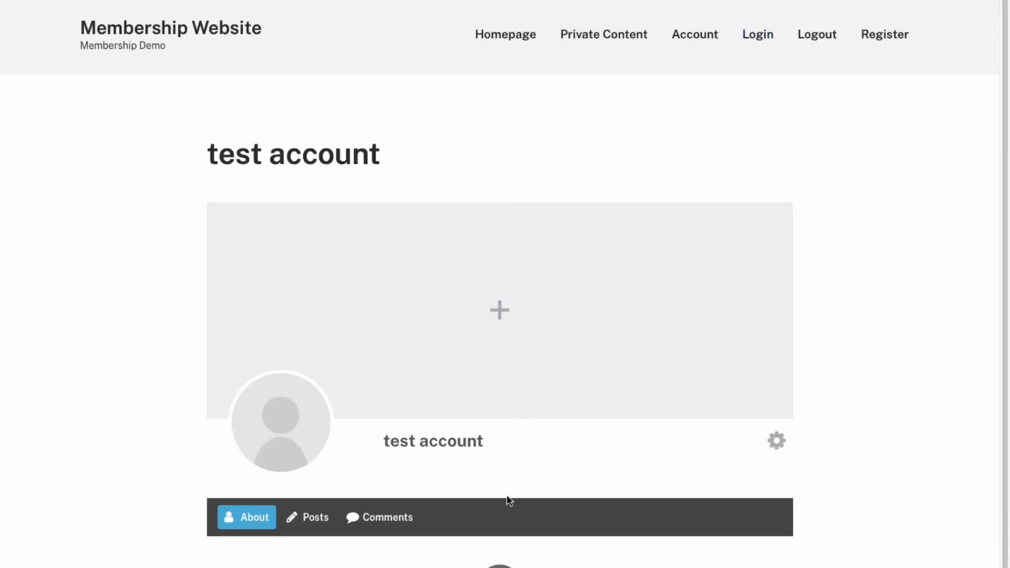
# Step: As the logged-in member, read the Private Content page's text, then log out
pyautogui.click(613, 38)
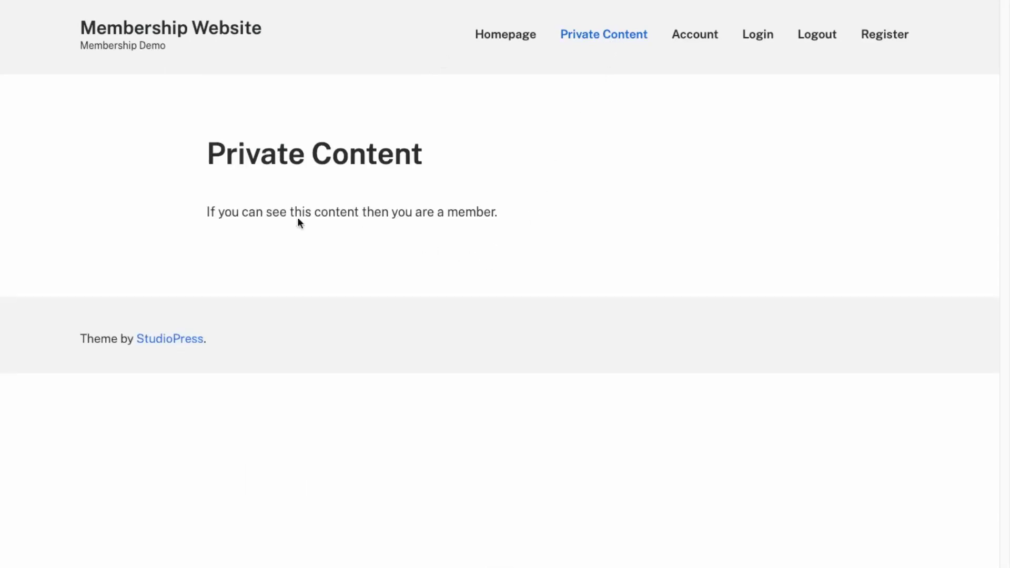
pyautogui.moveTo(205, 211); pyautogui.dragTo(486, 217)
pyautogui.click(501, 218)
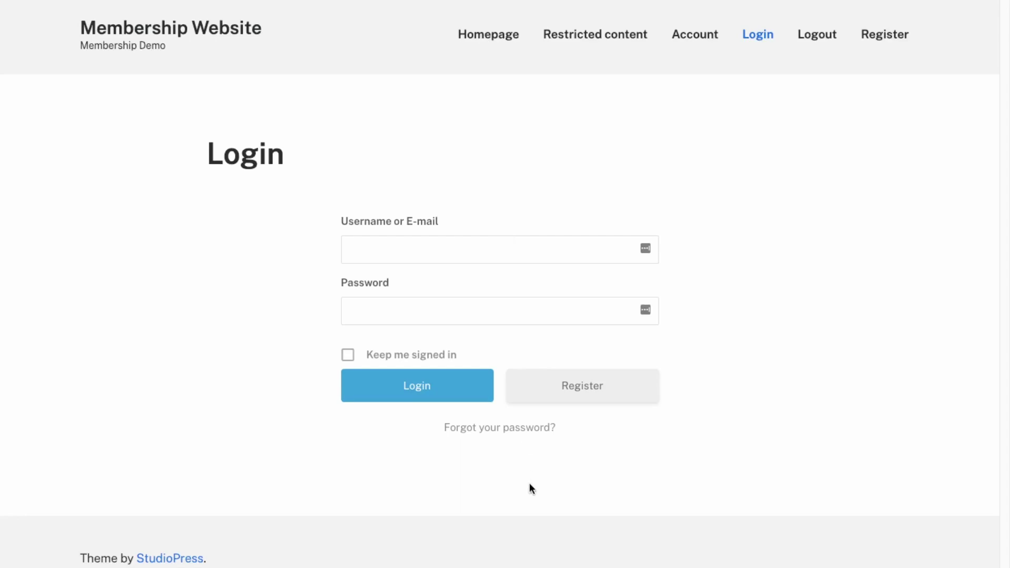
# Step: Request a password reset for the test account's username and check the reset-link confirmation
pyautogui.click(530, 434)
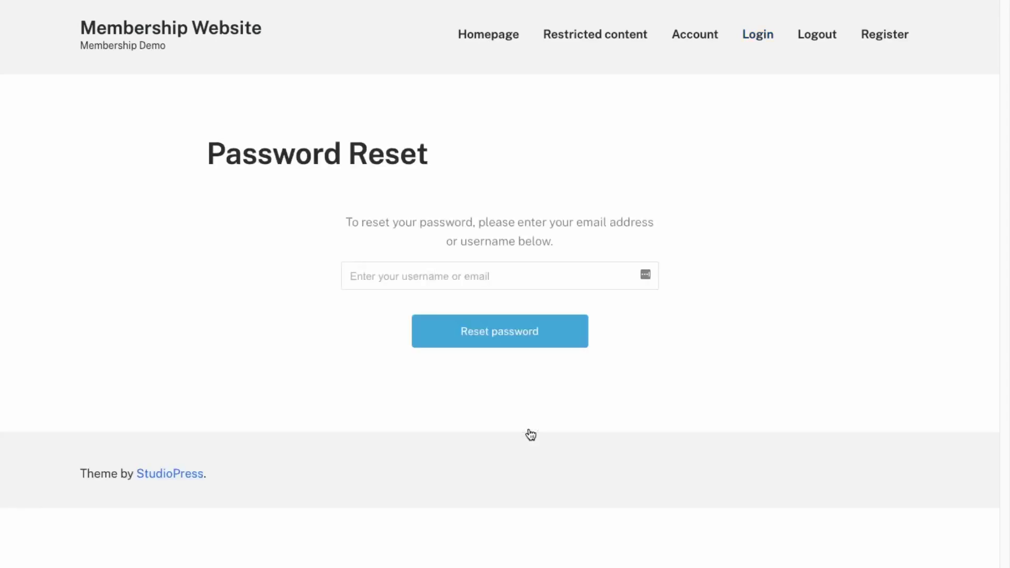
pyautogui.click(445, 280)
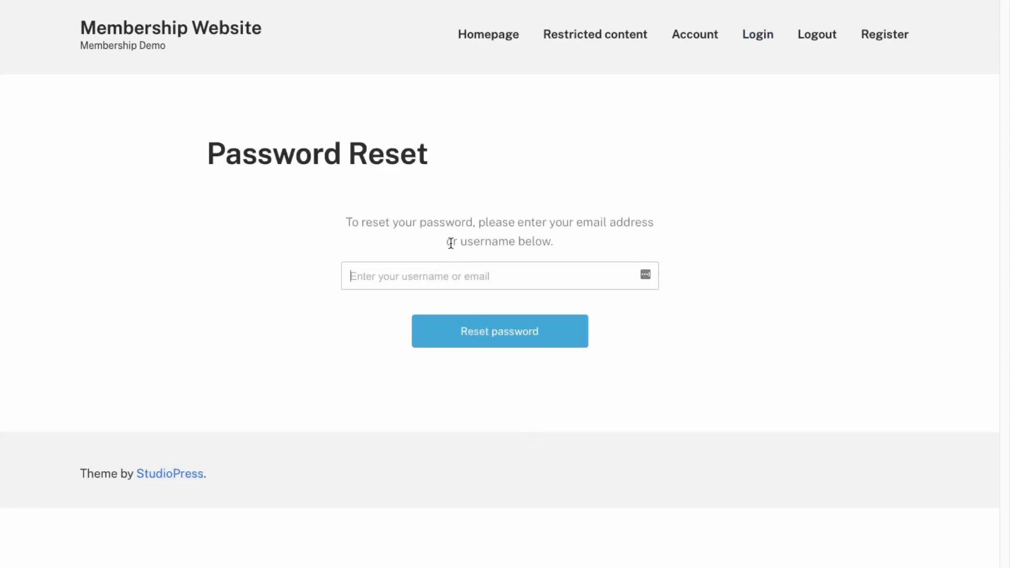
pyautogui.write('t')
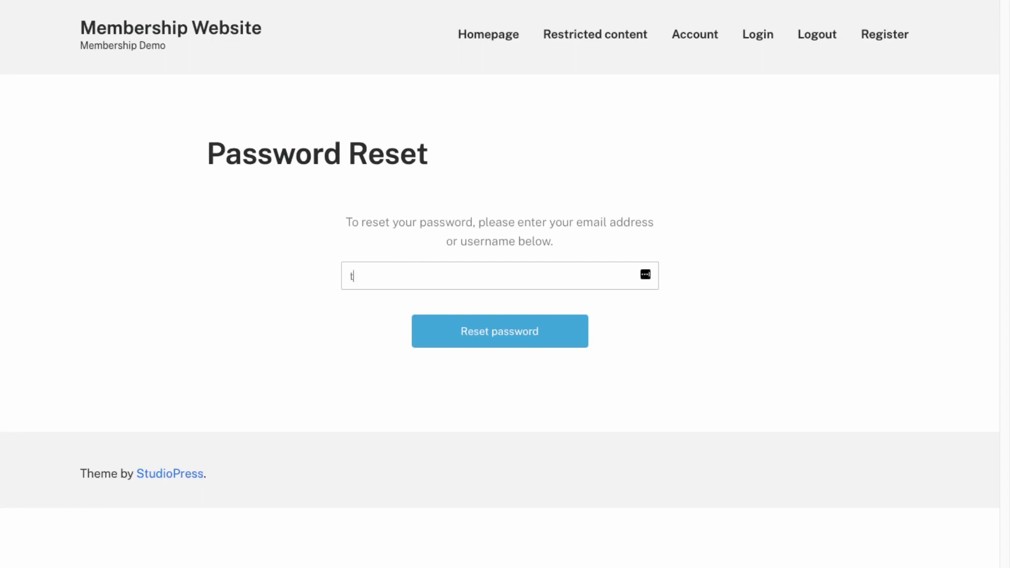
pyautogui.write('estaccount')
pyautogui.press('Return')
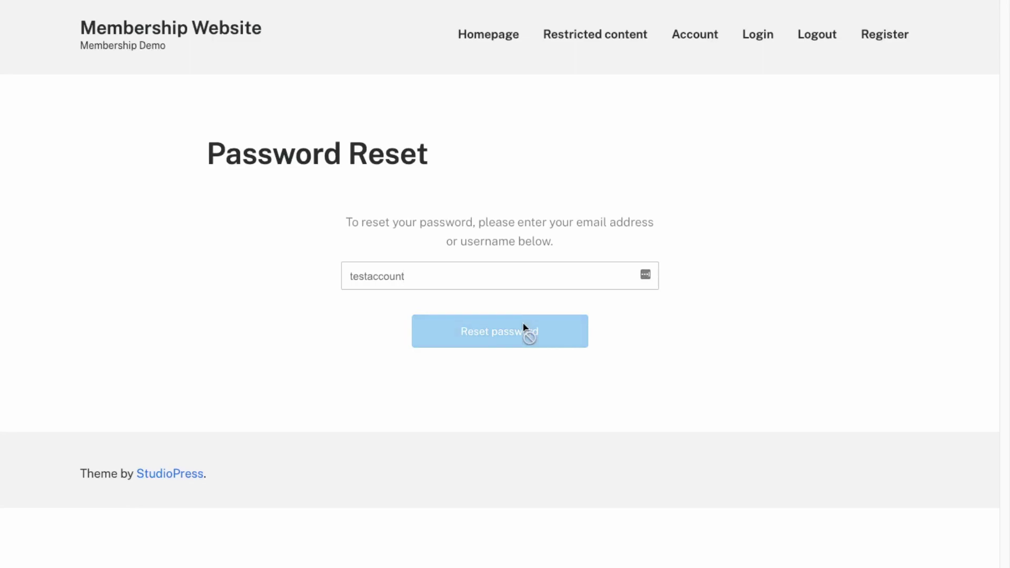
pyautogui.moveTo(625, 243); pyautogui.dragTo(342, 209)
pyautogui.click(343, 209)
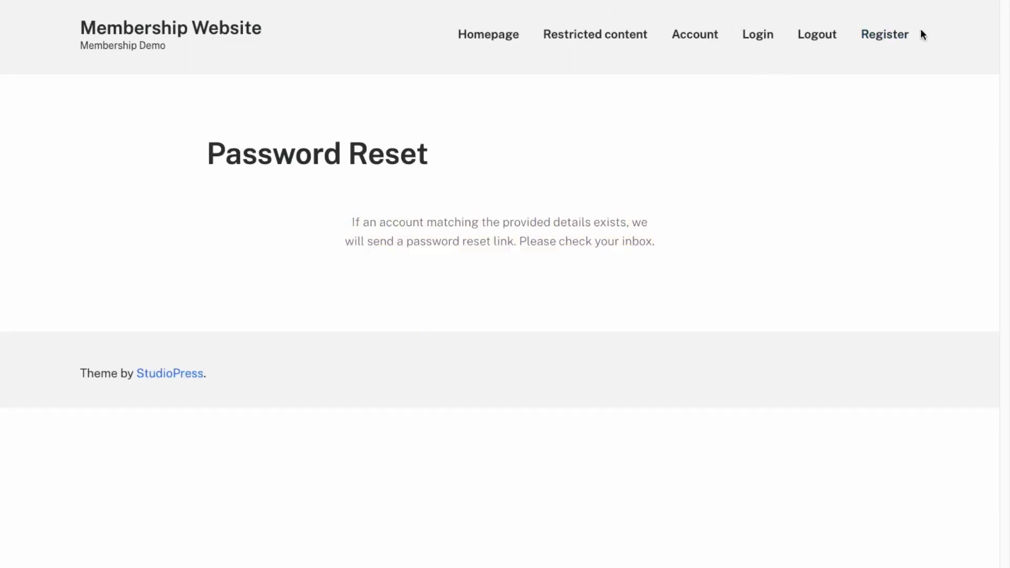
# Step: Log back in as the test member from the Account page
pyautogui.click(712, 37)
pyautogui.click(548, 258)
pyautogui.write('testaccount')
pyautogui.press('Tab')
pyautogui.write('••••')
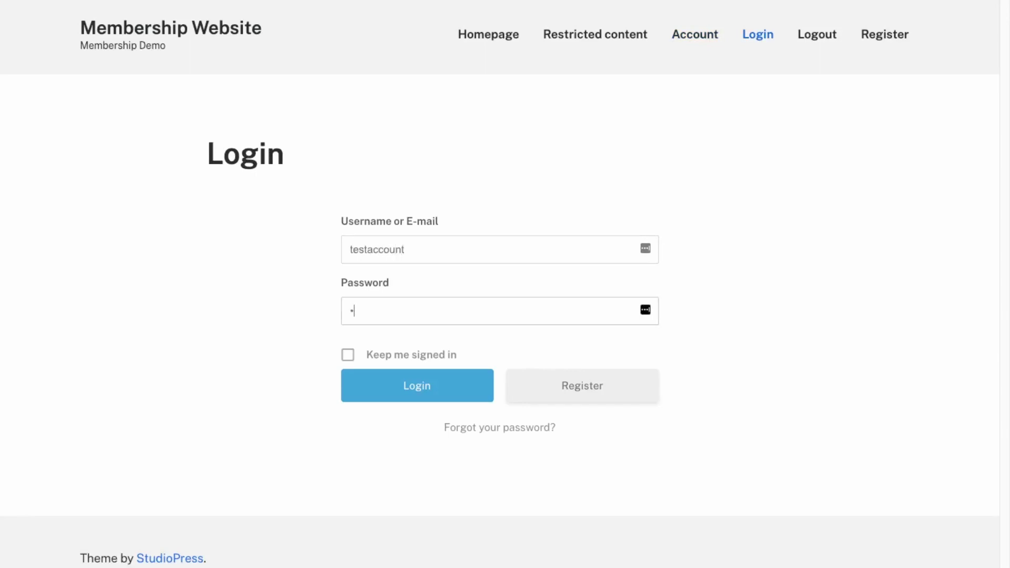
pyautogui.write('••••••••••••')
pyautogui.press('Return')
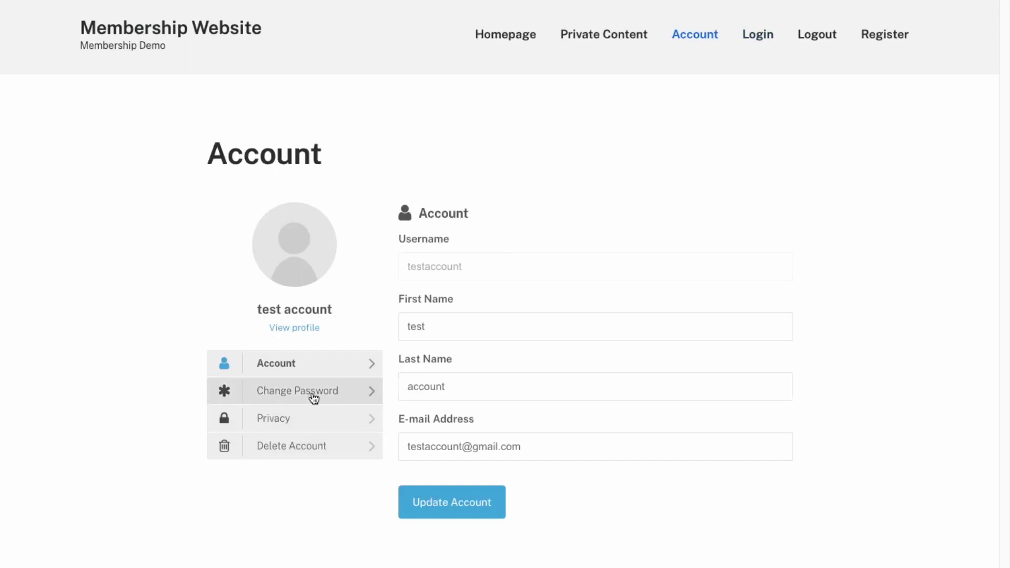
# Step: Browse the Account page's Change Password, Account, Privacy and Delete Account sections
pyautogui.click(341, 394)
pyautogui.click(319, 372)
pyautogui.click(304, 418)
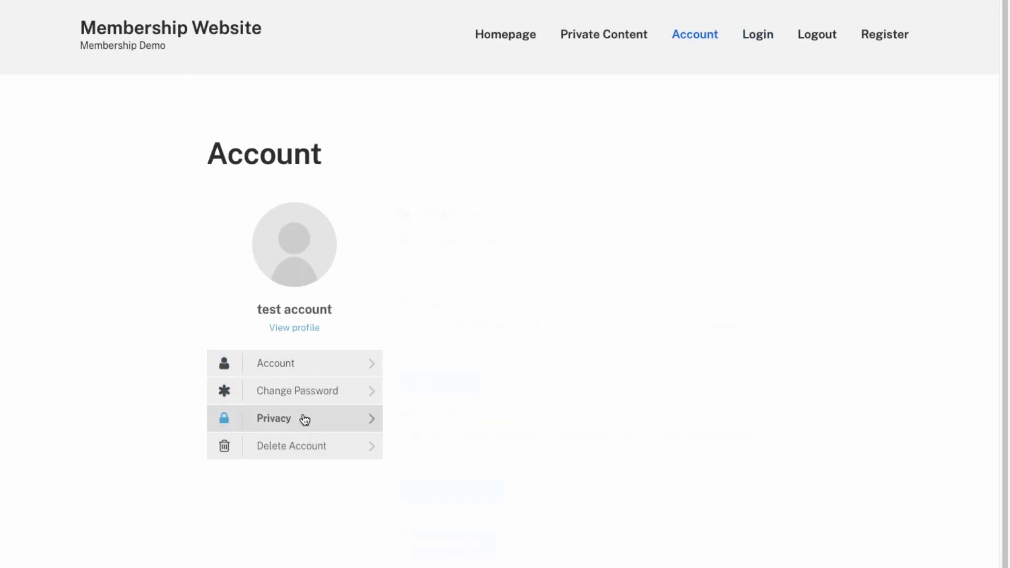
pyautogui.click(313, 398)
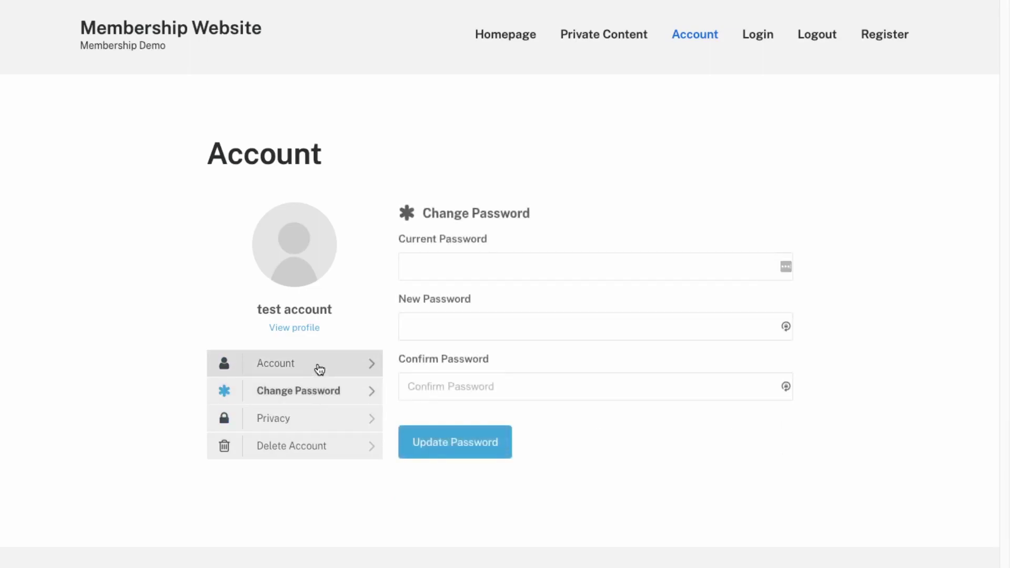
pyautogui.click(318, 372)
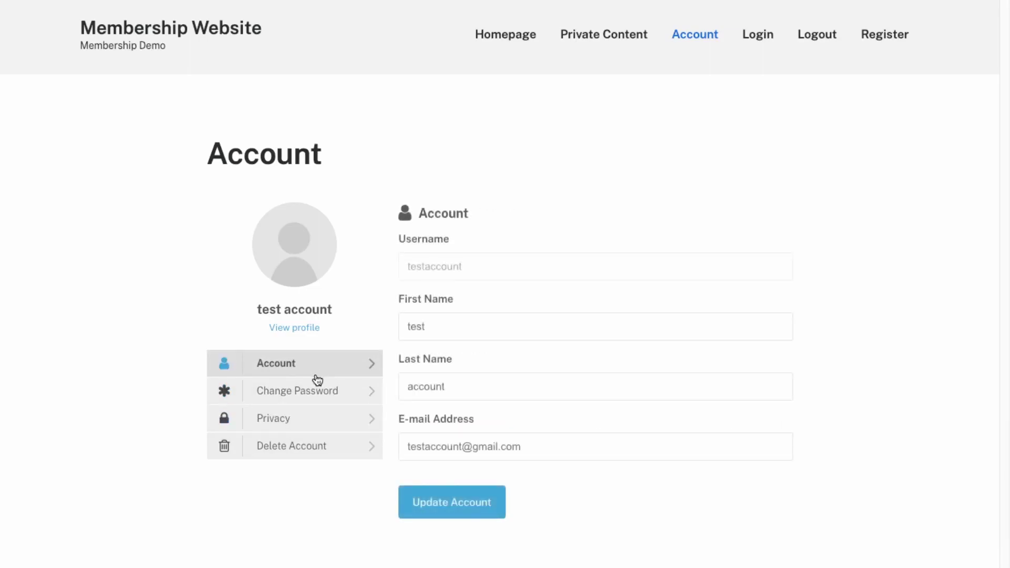
pyautogui.click(316, 389)
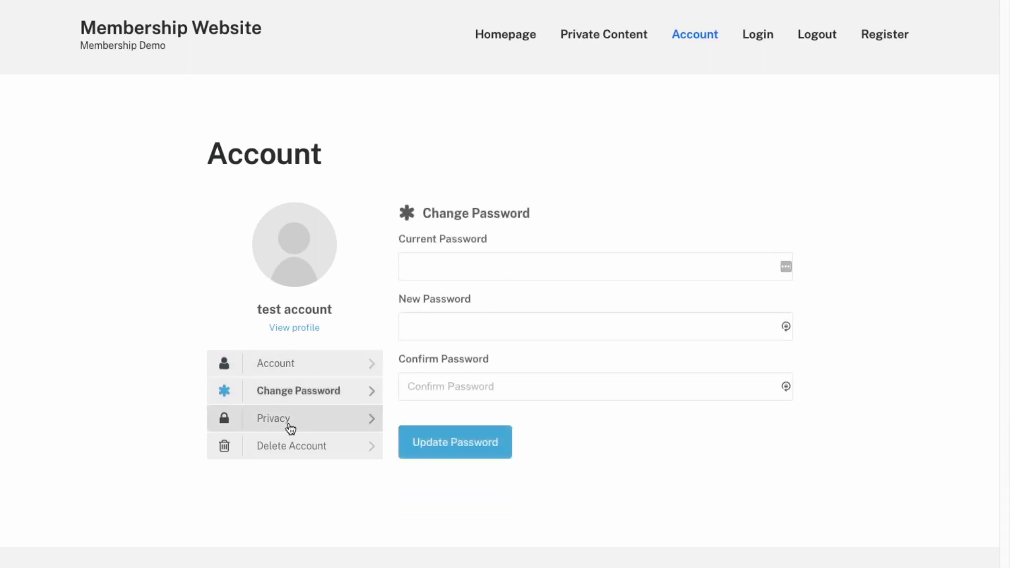
pyautogui.click(289, 424)
pyautogui.click(289, 445)
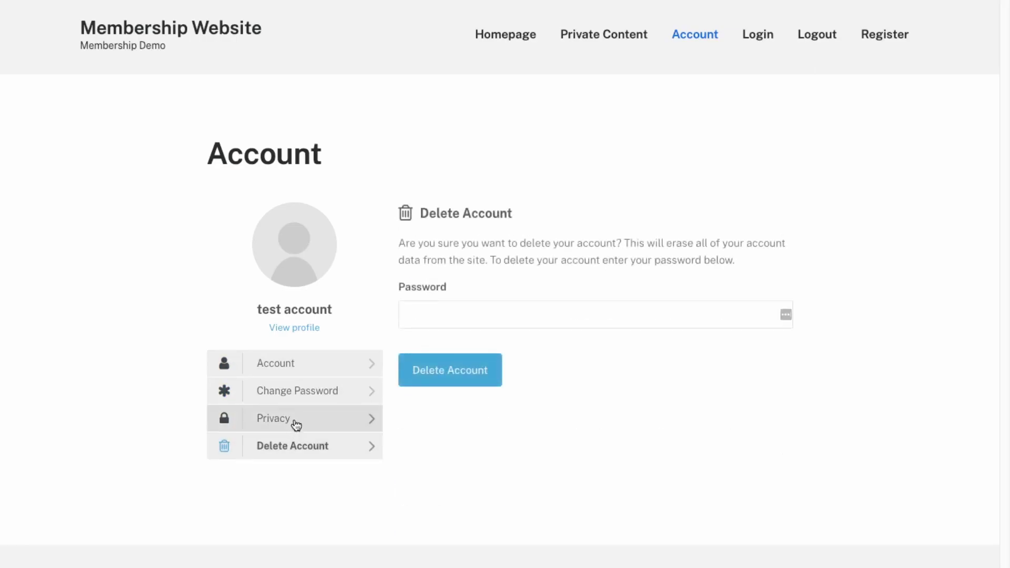
pyautogui.click(296, 425)
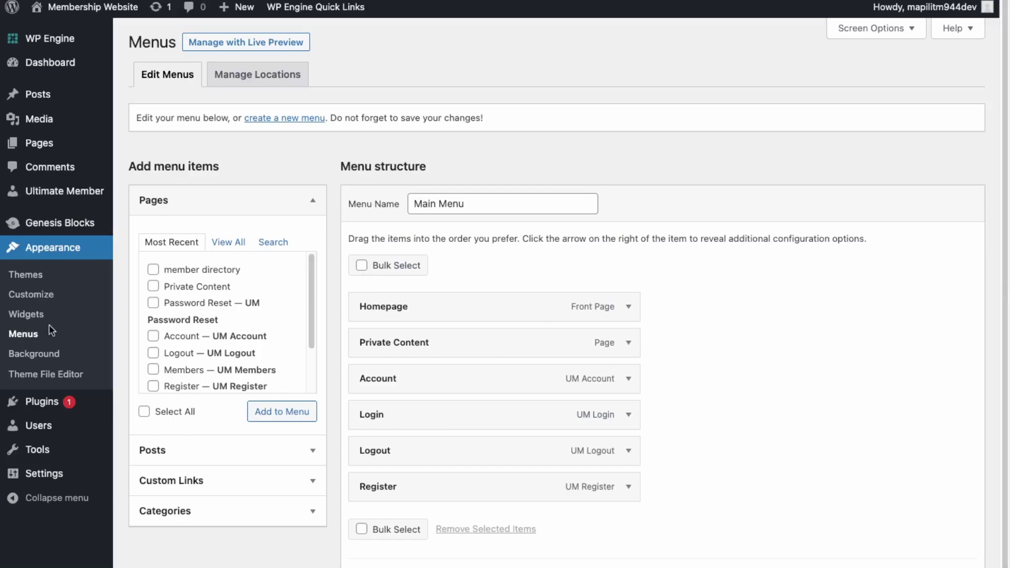
# Step: Make the Private Content menu link visible only to logged-in Administrators and Subscribers
pyautogui.click(629, 343)
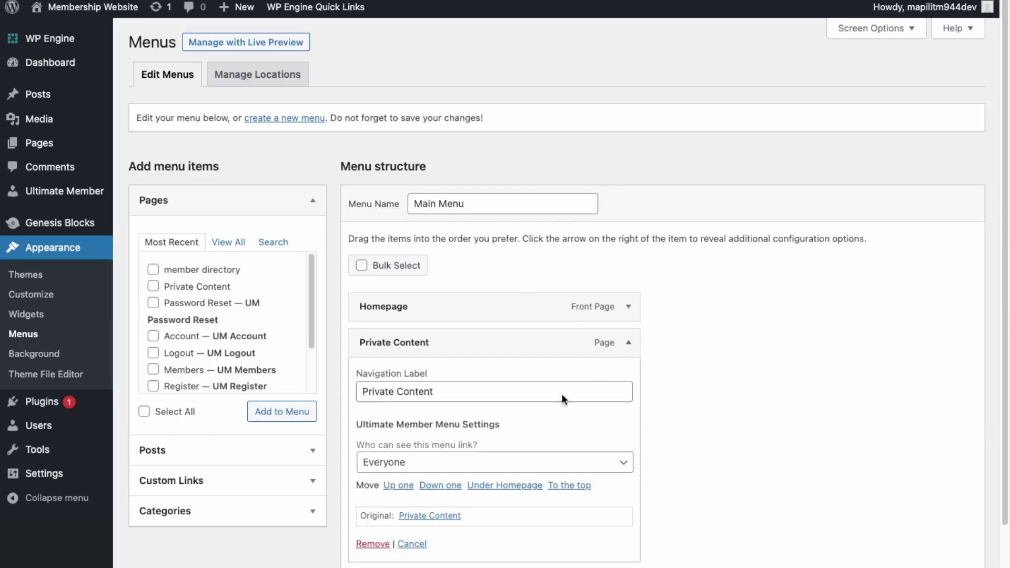
pyautogui.click(436, 465)
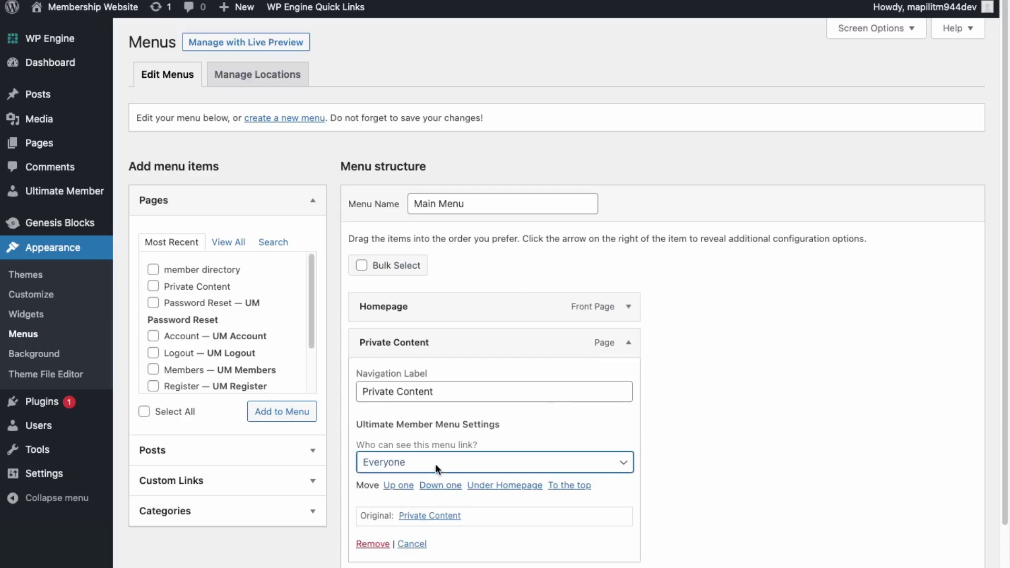
pyautogui.click(431, 495)
pyautogui.click(362, 500)
pyautogui.click(500, 515)
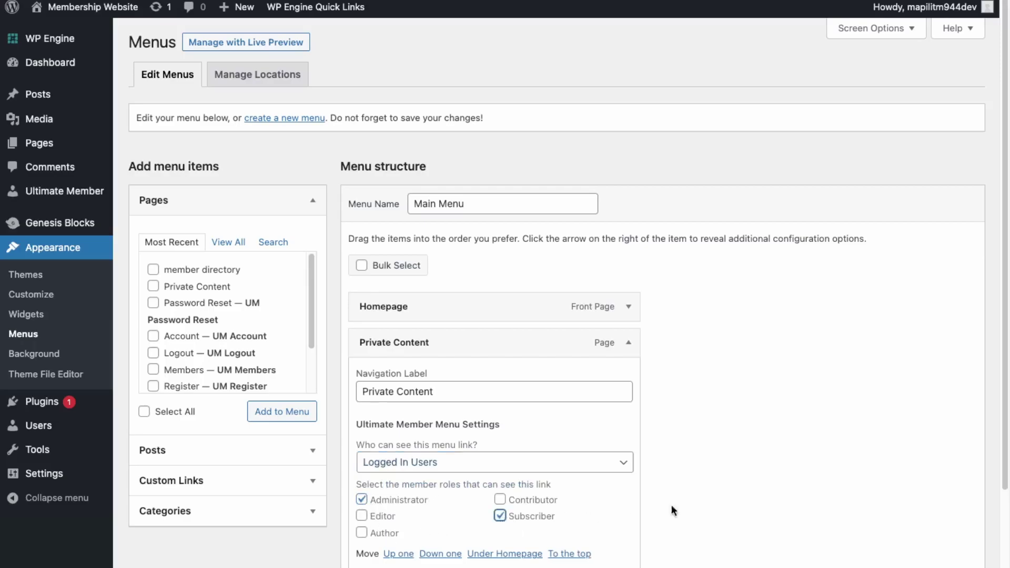
pyautogui.scroll(-3, 998, 500)
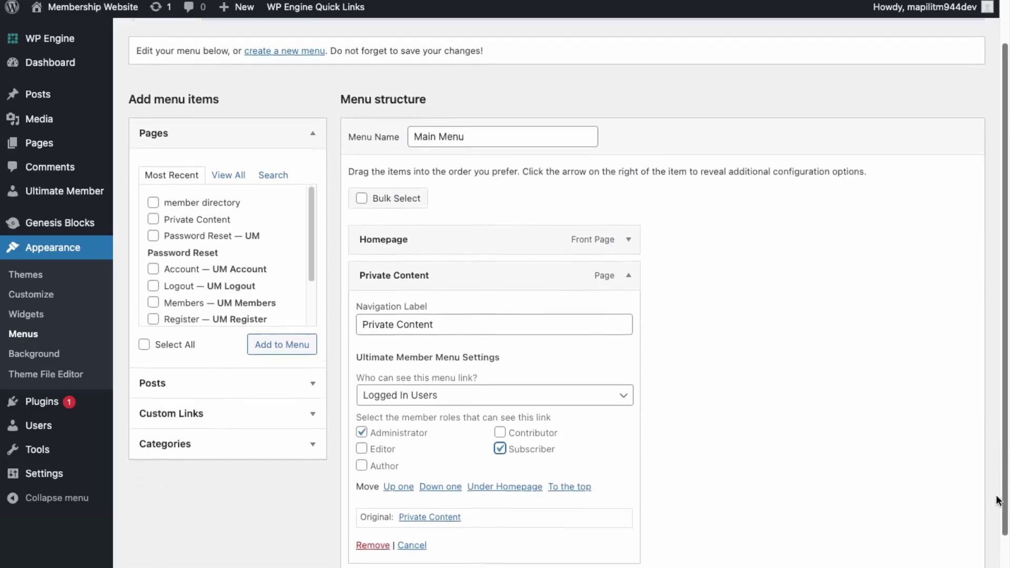
pyautogui.scroll(-4, 998, 500)
# Step: Make the Logout menu link visible only to logged-in Administrators and Subscribers
pyautogui.click(629, 485)
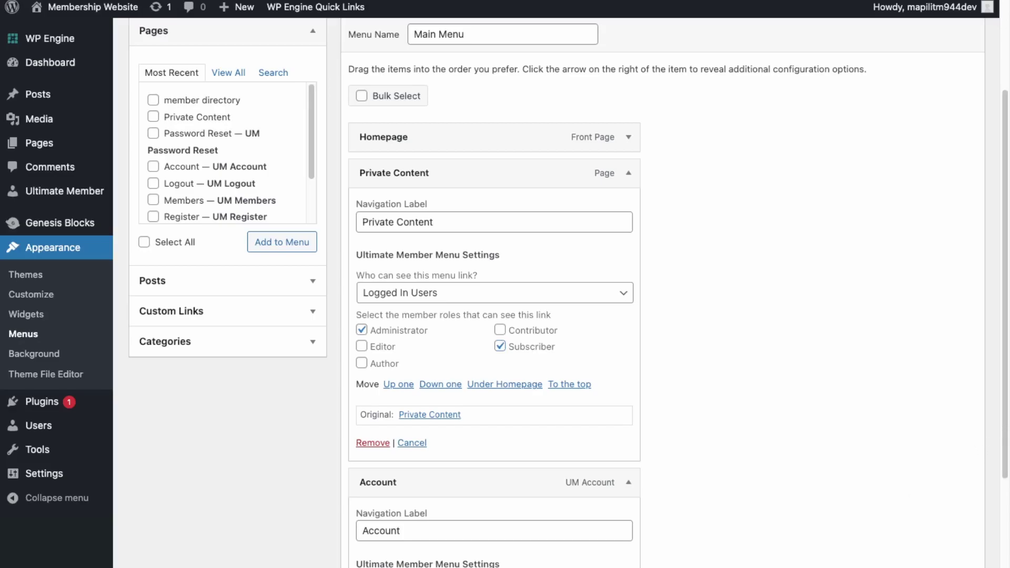
pyautogui.scroll(-5, 1005, 437)
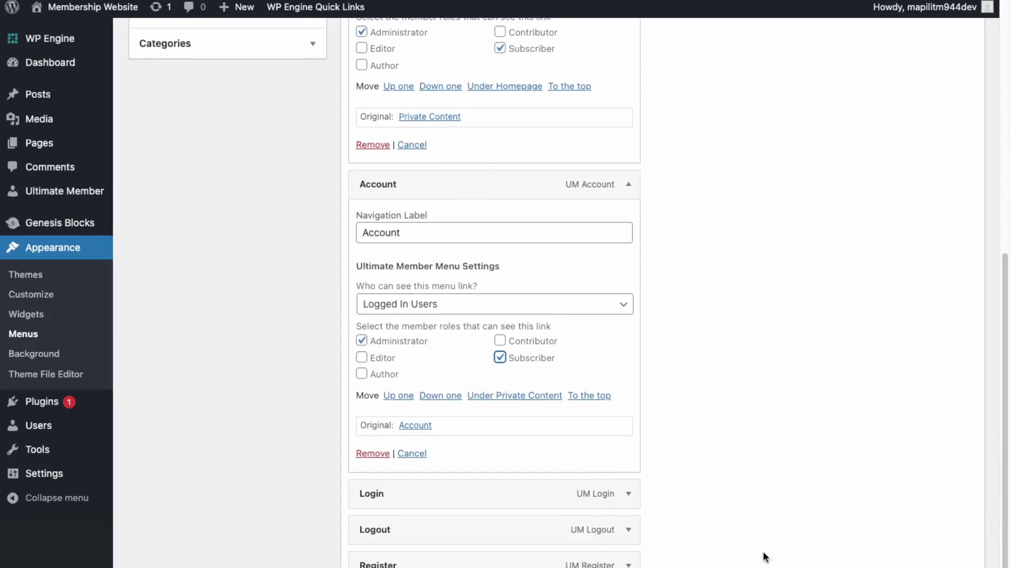
pyautogui.click(626, 532)
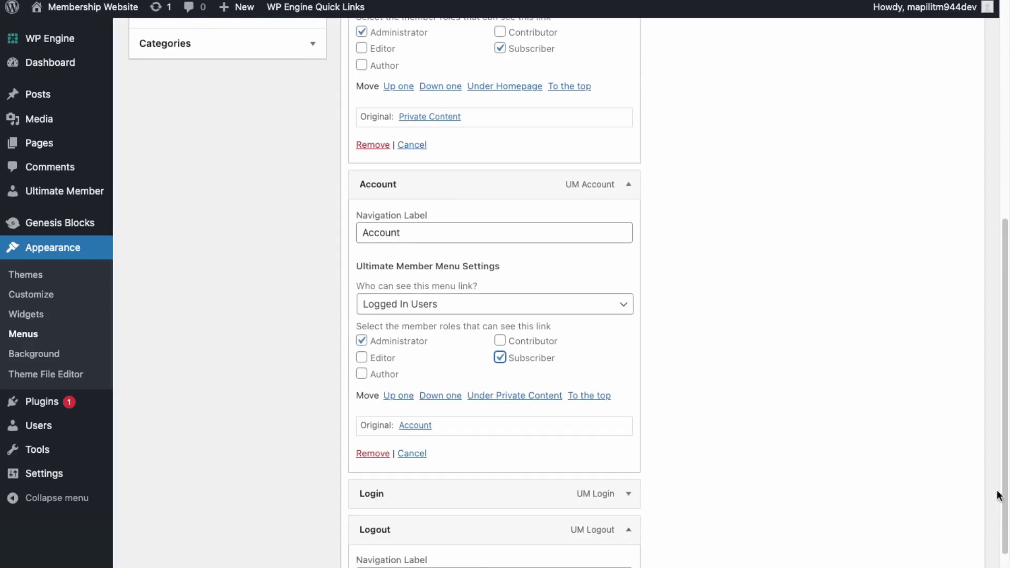
pyautogui.scroll(-4, 1007, 484)
pyautogui.click(436, 430)
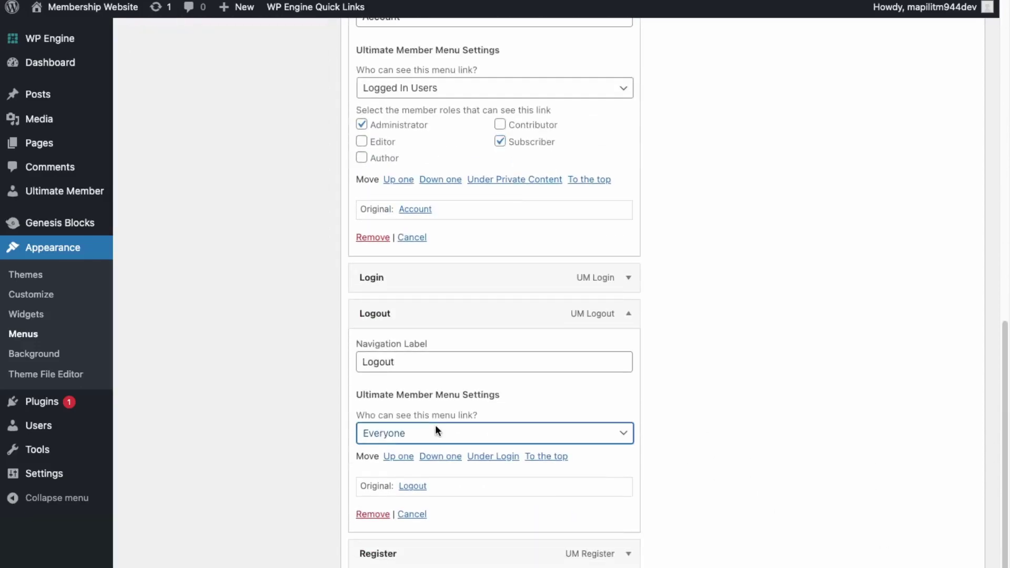
pyautogui.click(422, 459)
pyautogui.click(411, 477)
pyautogui.click(502, 489)
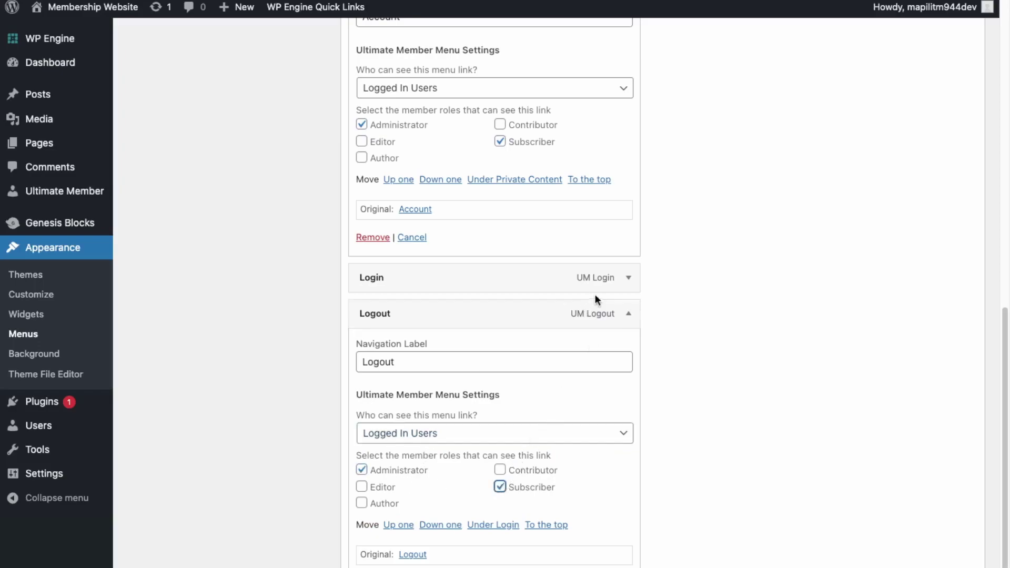
# Step: Show the Login and Register menu links only to logged-out users
pyautogui.click(627, 280)
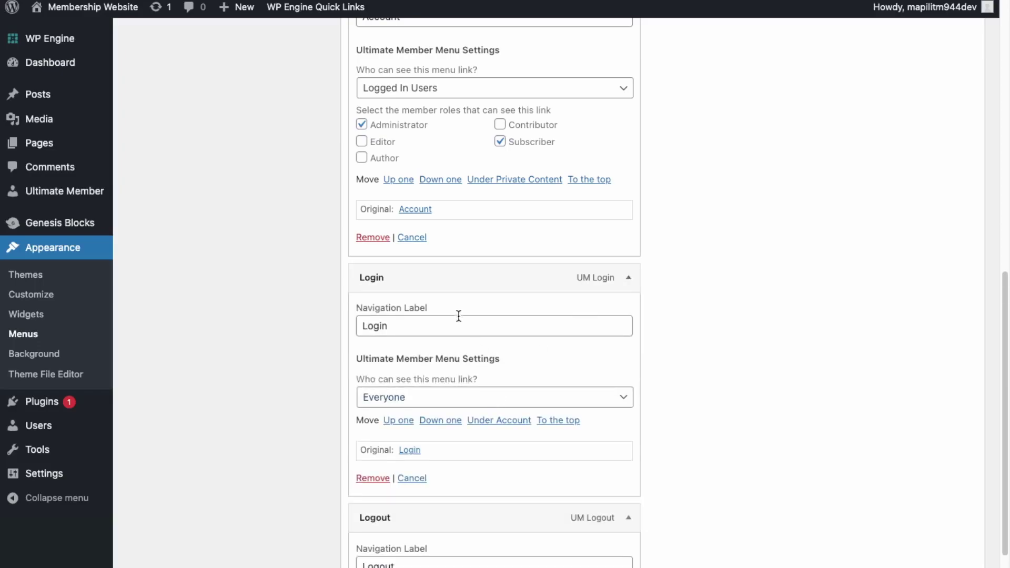
pyautogui.click(455, 396)
pyautogui.click(436, 413)
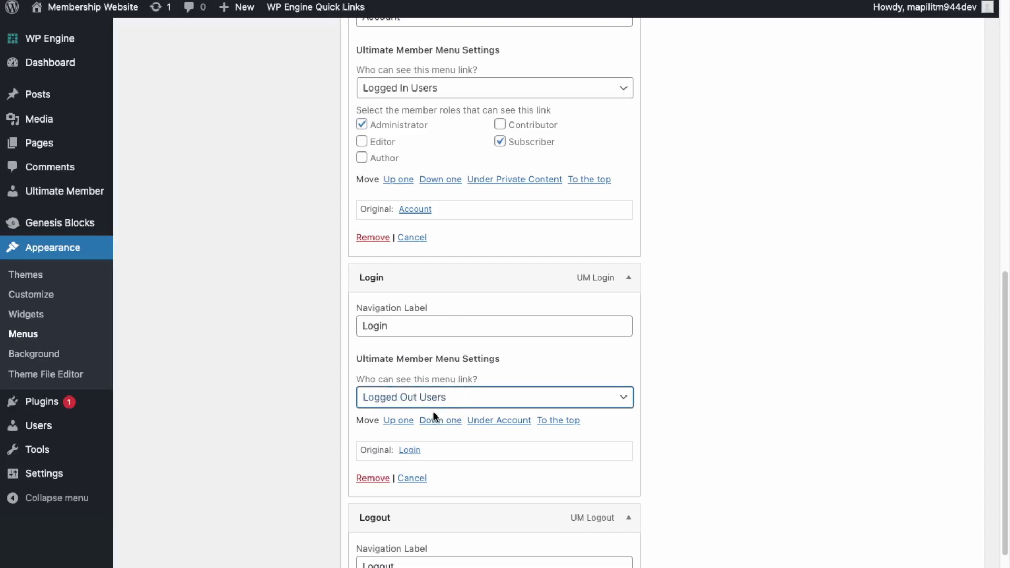
pyautogui.scroll(-3, 1007, 528)
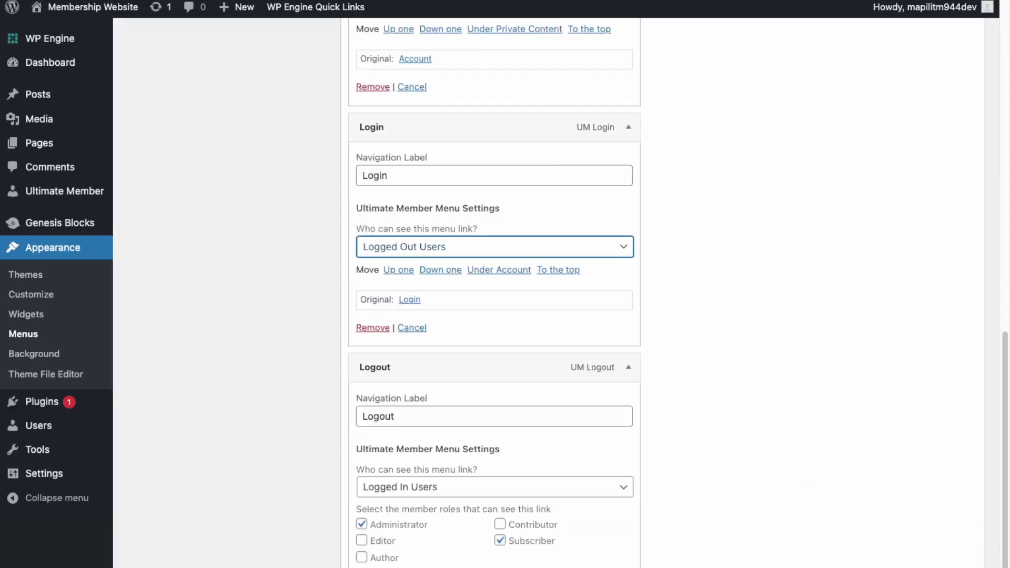
pyautogui.scroll(-2, 495, 295)
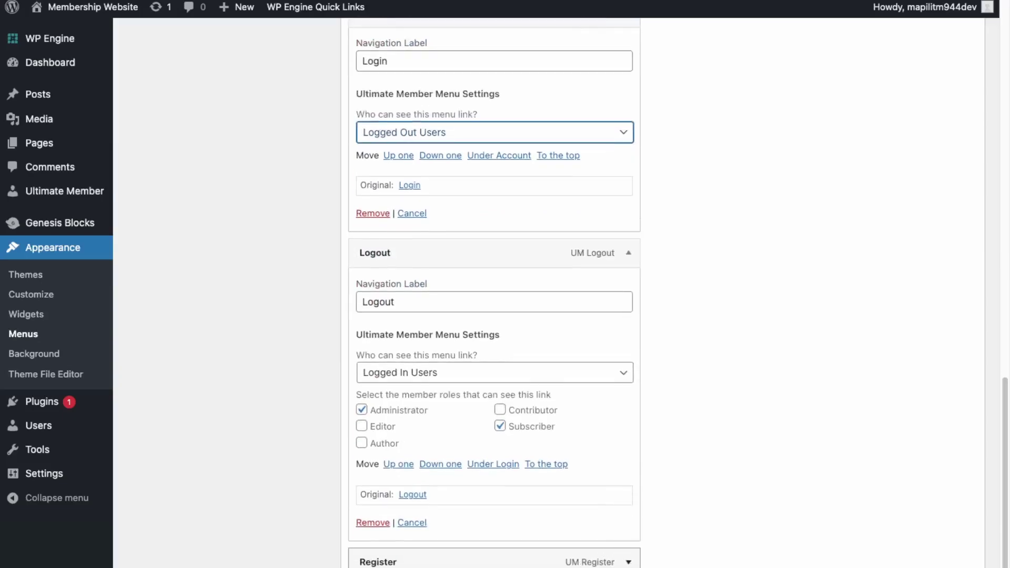
pyautogui.scroll(-3, 423, 542)
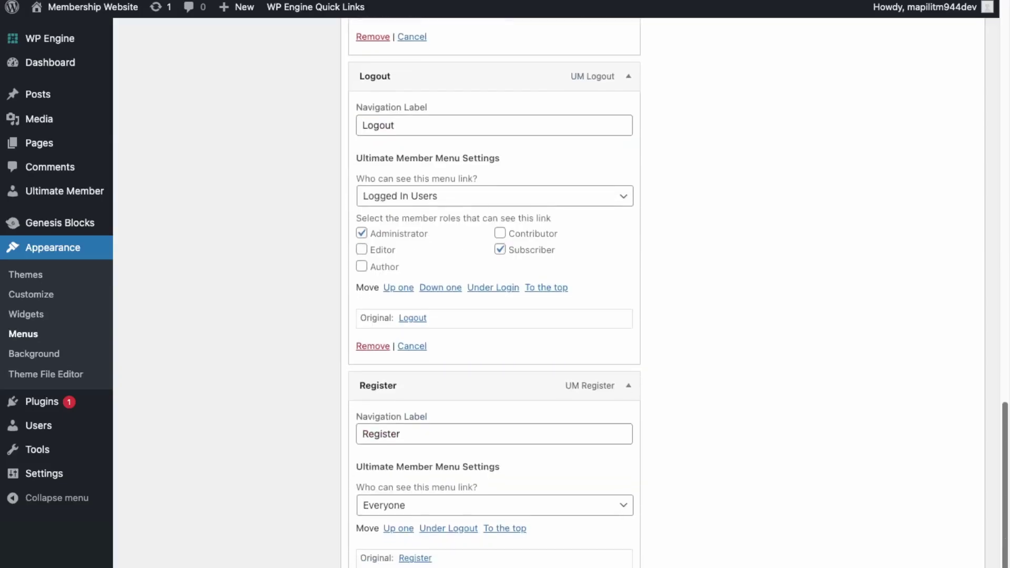
pyautogui.click(432, 503)
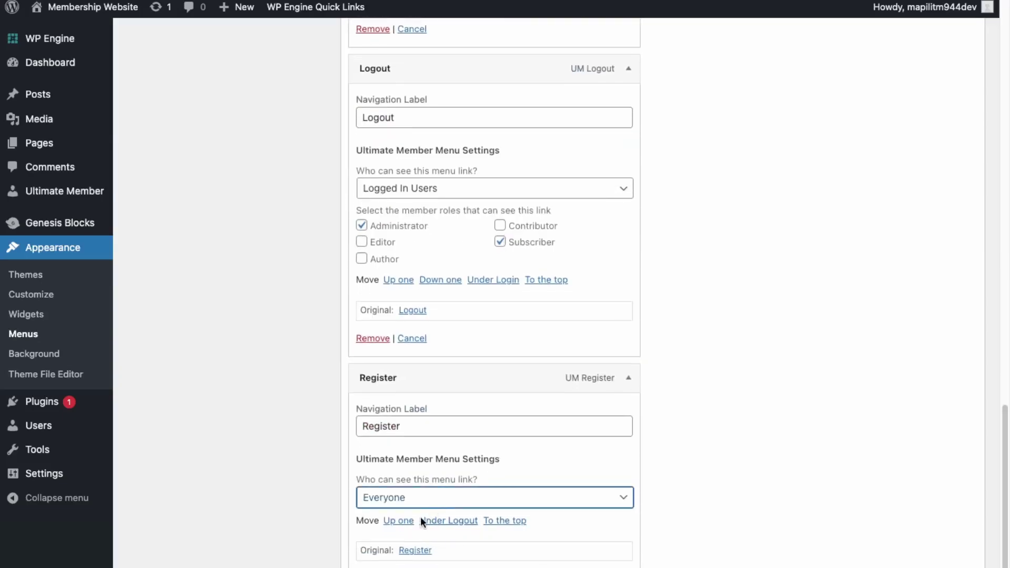
pyautogui.press('Down')
pyautogui.press('Down')
pyautogui.scroll(-1, 495, 295)
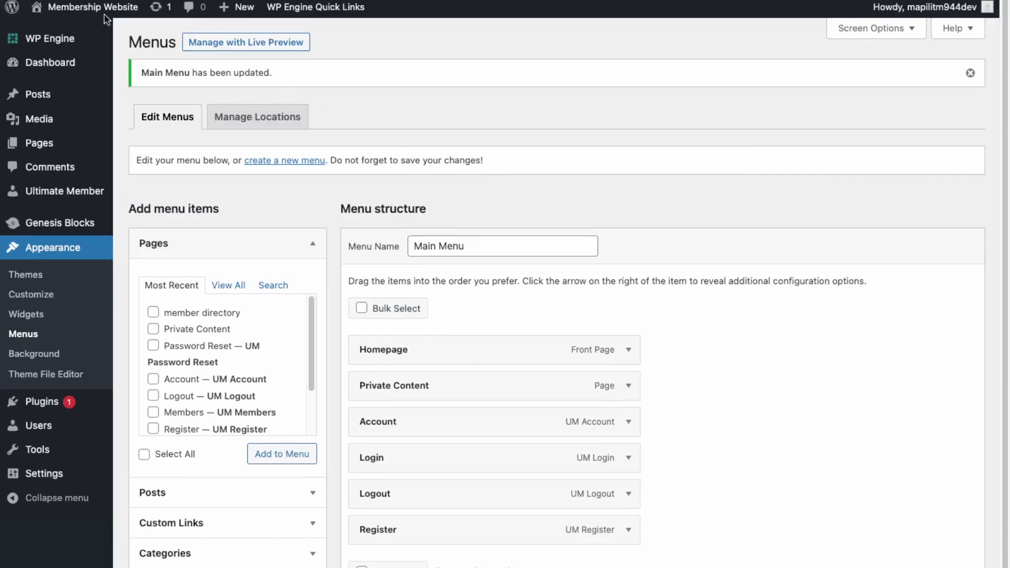
# Step: Visit the live site, open Account, and log out to confirm the menu visibility
pyautogui.moveTo(100, 16)
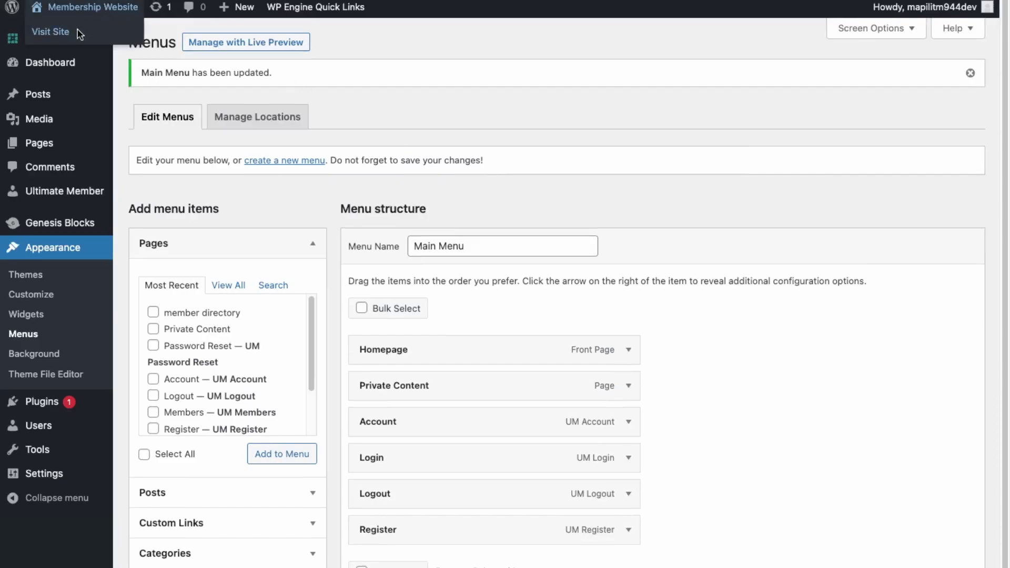
pyautogui.click(79, 34)
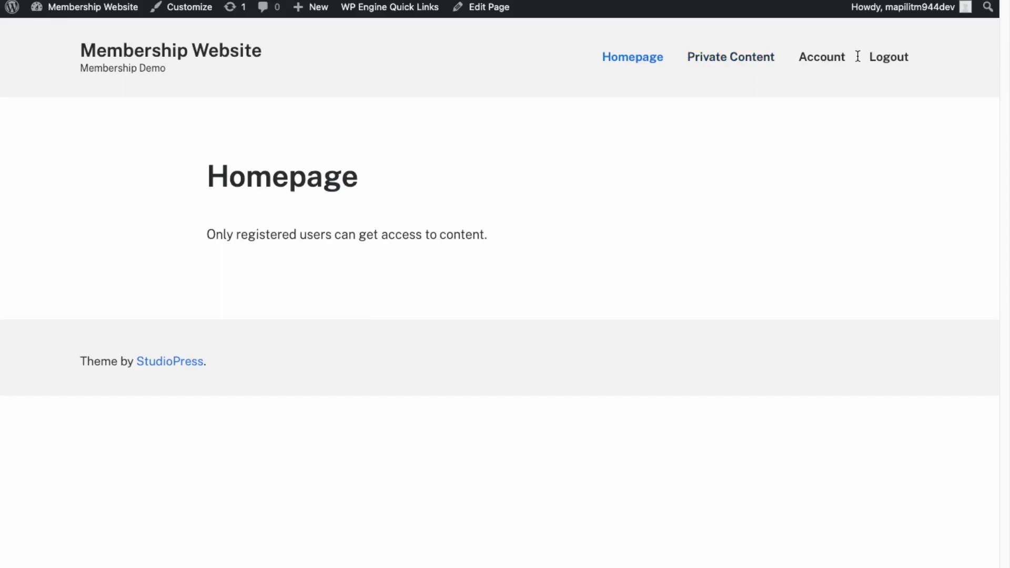
pyautogui.click(833, 64)
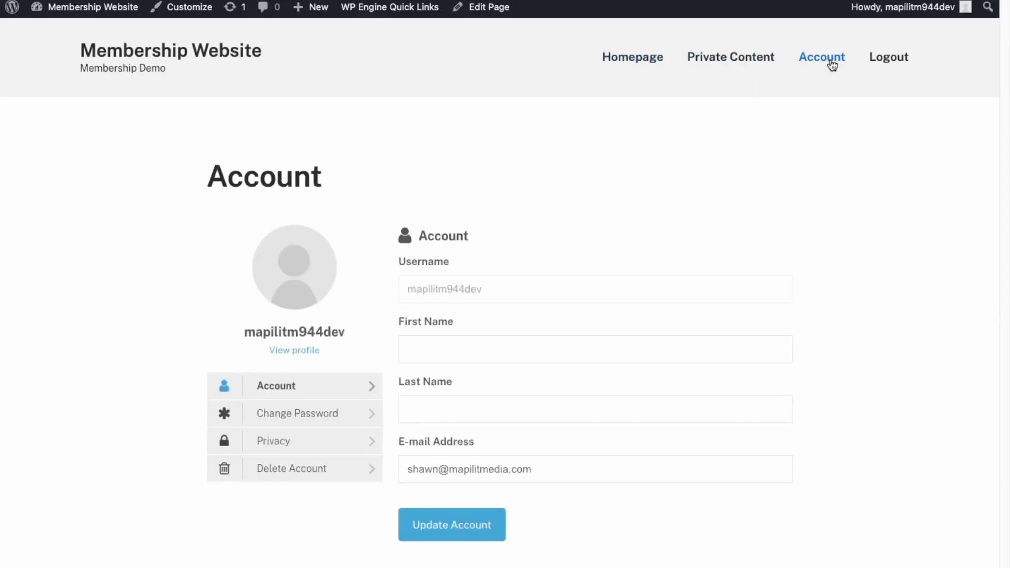
pyautogui.click(902, 57)
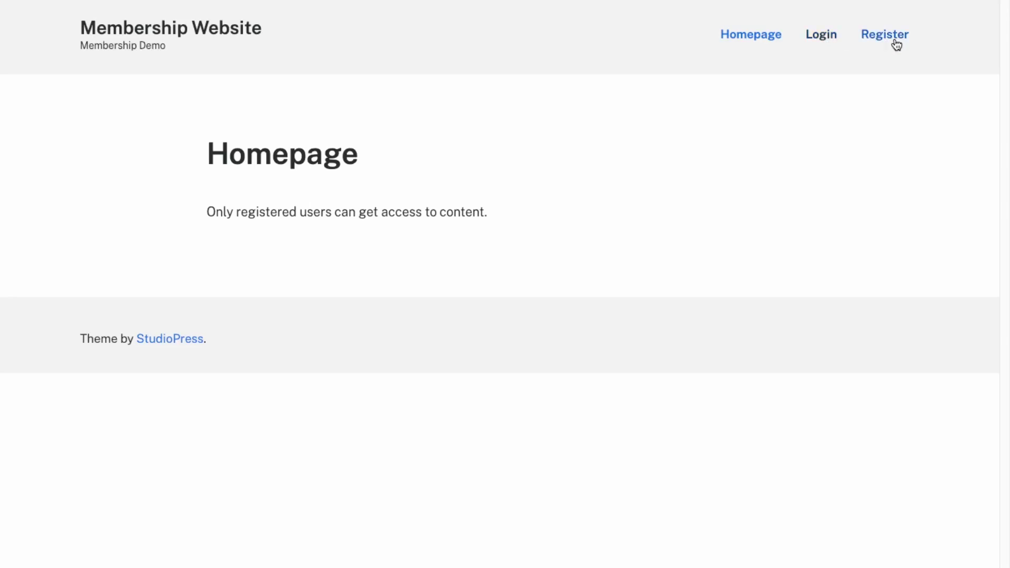
pyautogui.click(821, 35)
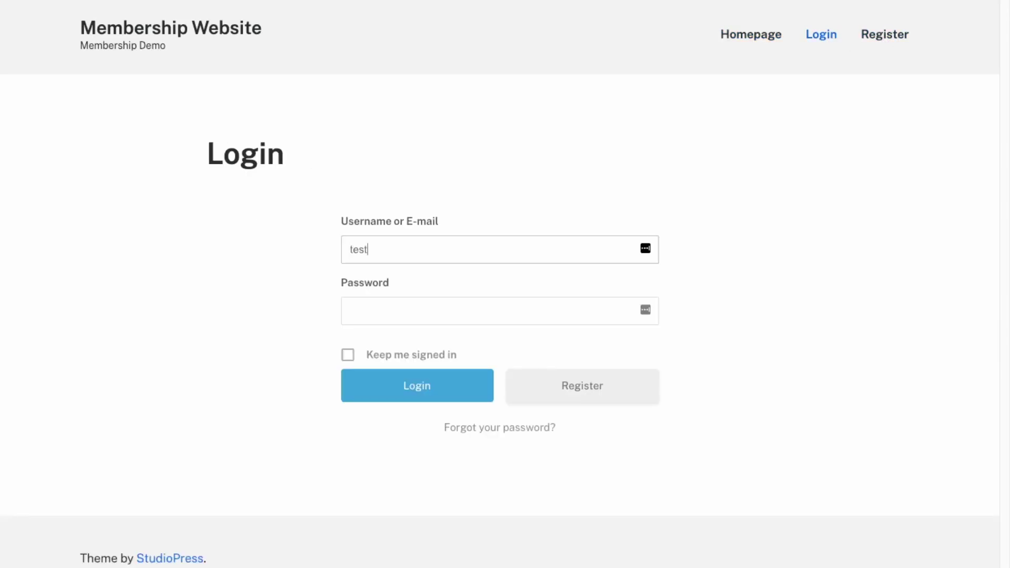
pyautogui.write('account')
pyautogui.press('Tab')
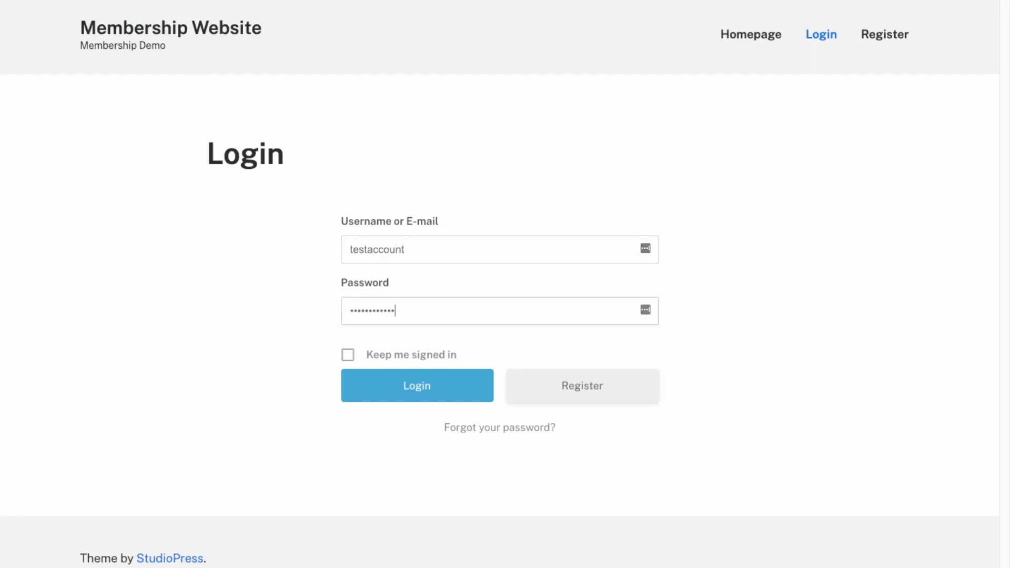
pyautogui.press('Return')
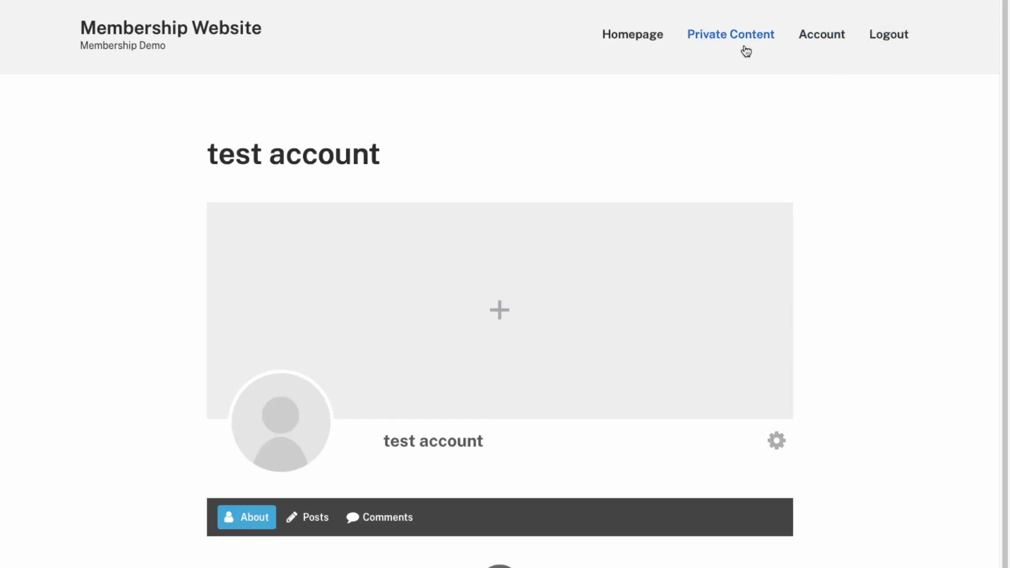
pyautogui.click(731, 35)
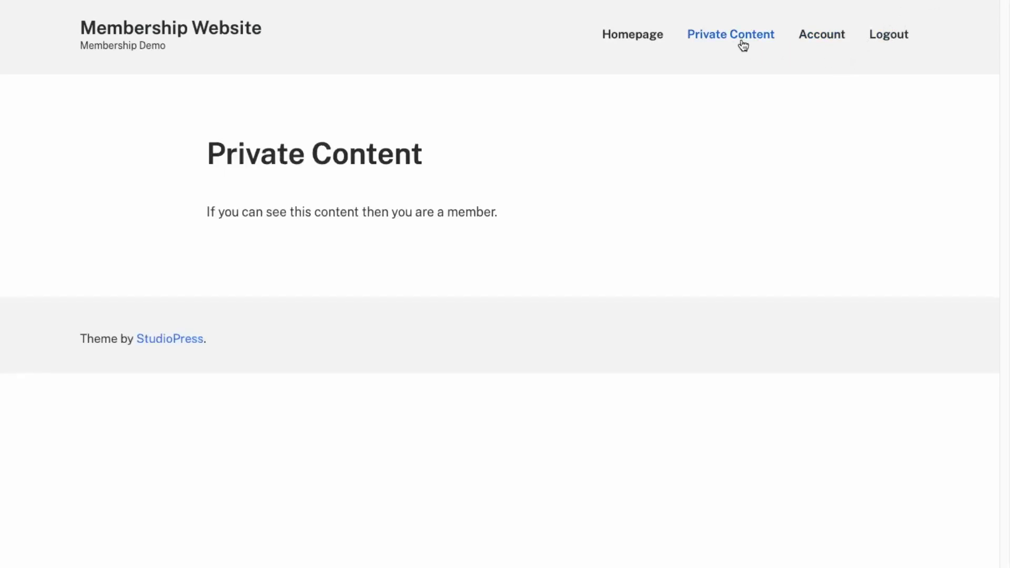
pyautogui.moveTo(516, 214); pyautogui.dragTo(221, 157)
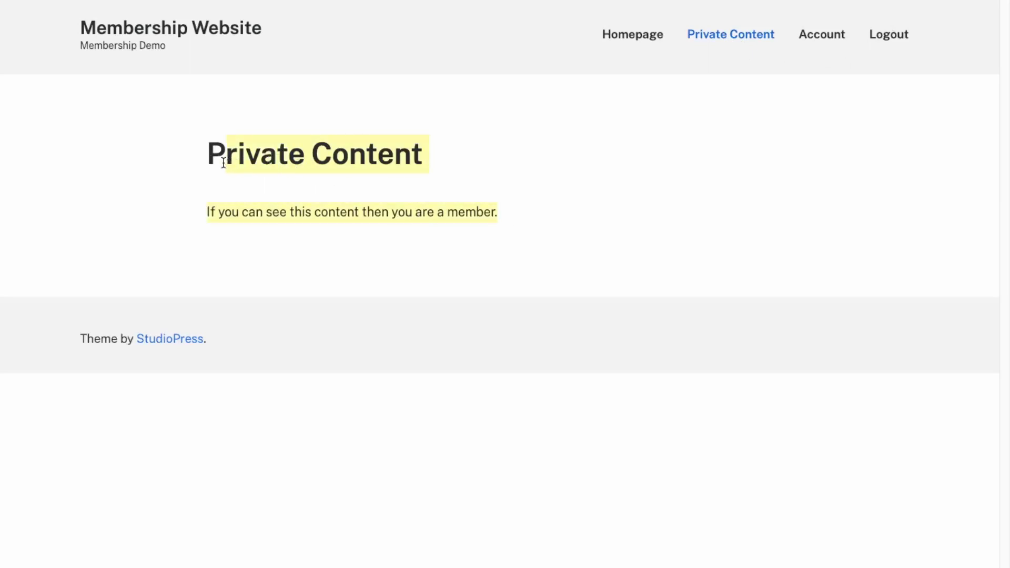